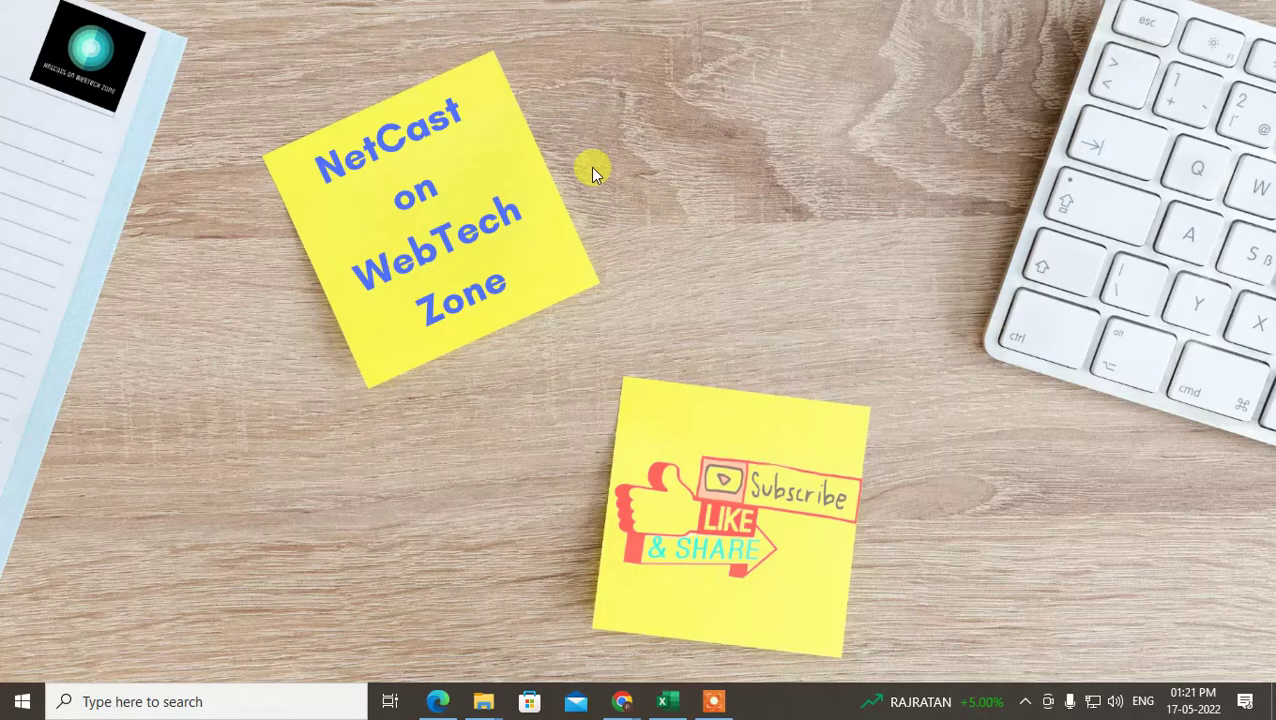
Search Windows for "control" and open Control Panel
right_click(658, 128)
click(757, 183)
click(22, 706)
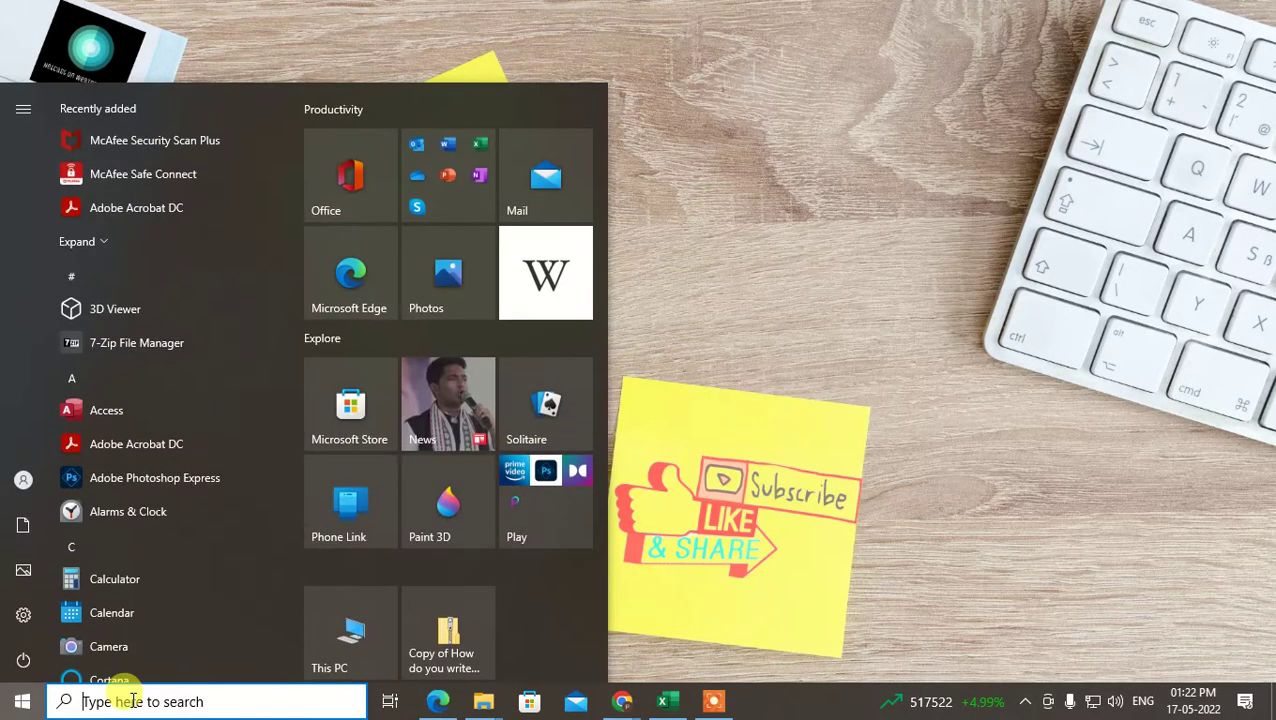
click(130, 700)
text(control)
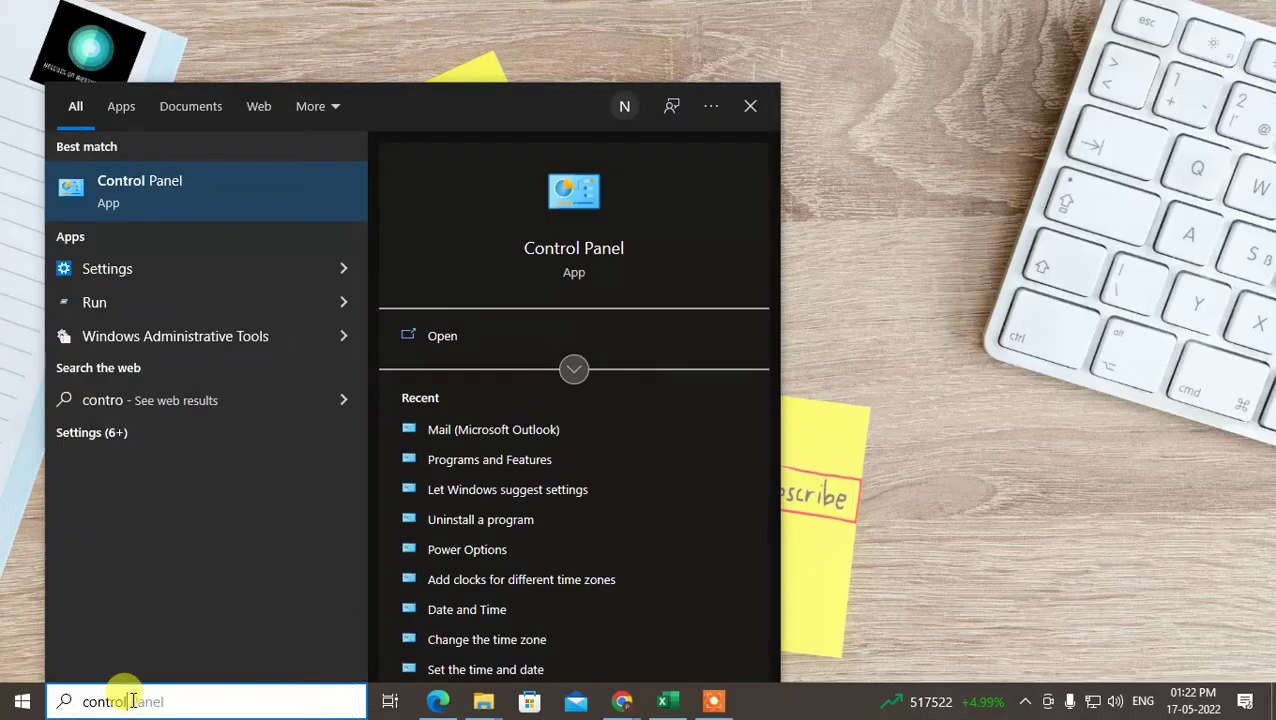
click(162, 199)
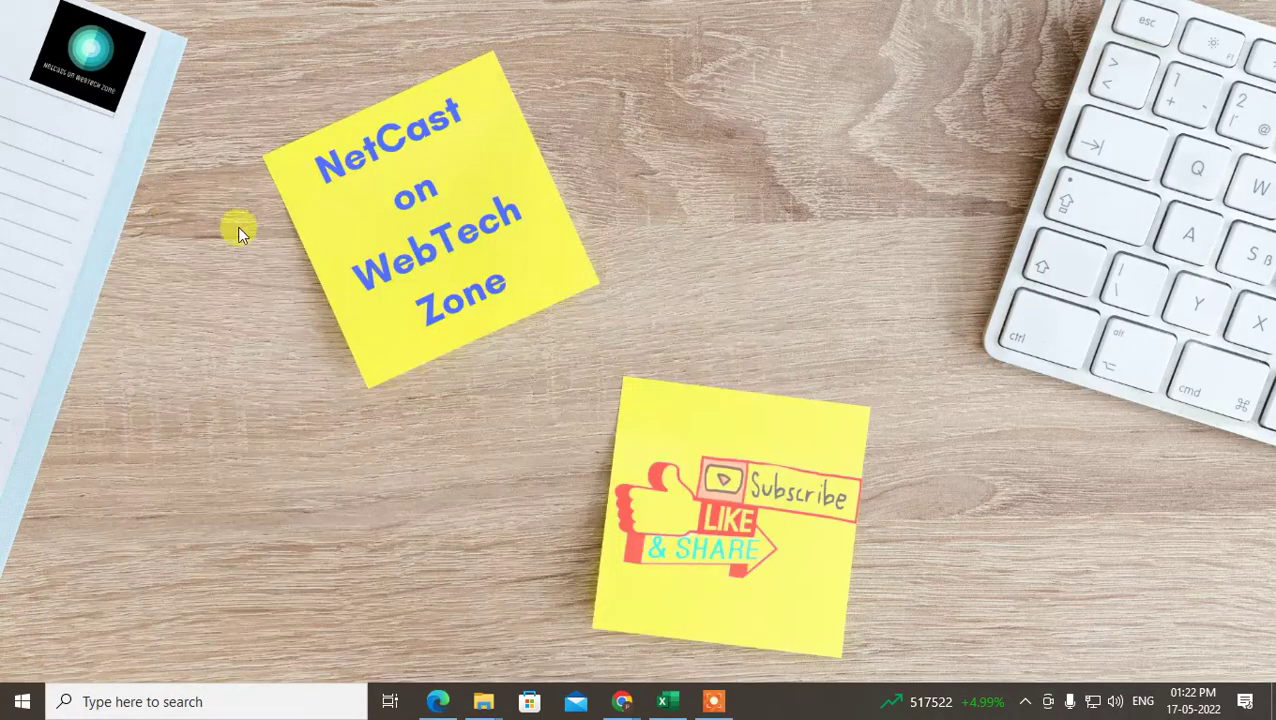
Set the Control Panel items to be viewed as small icons
click(1075, 85)
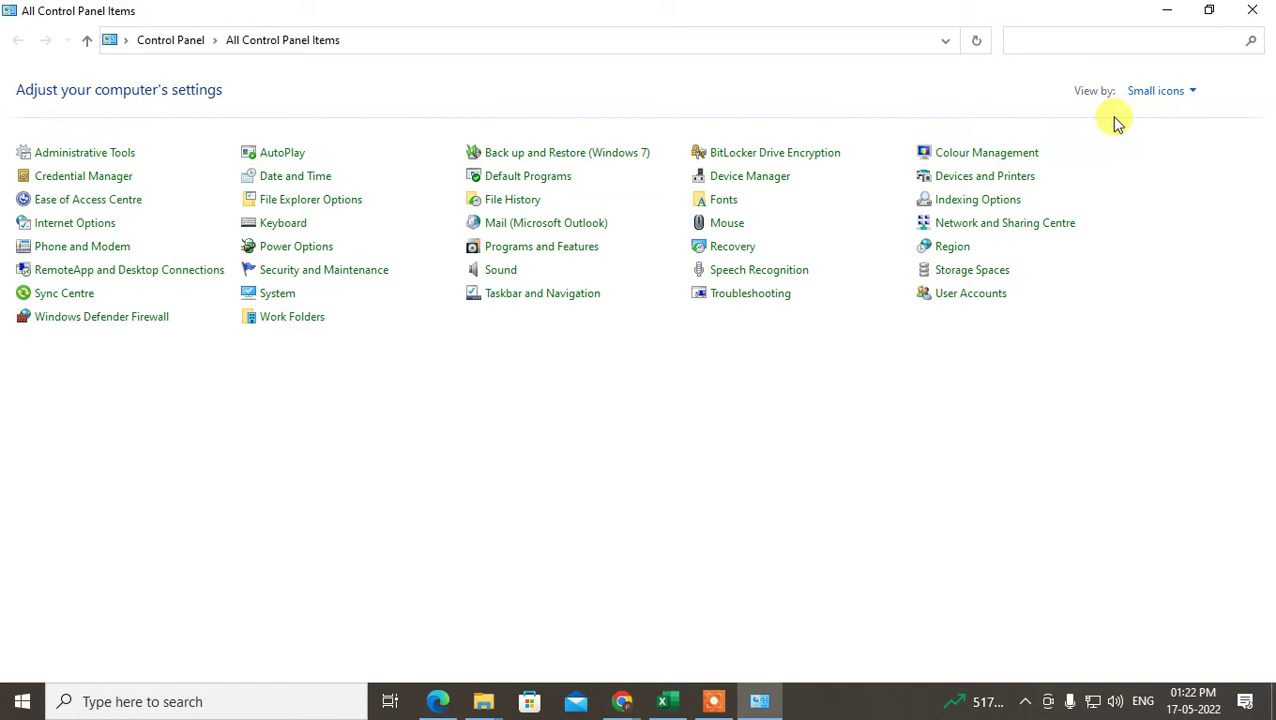
click(1186, 92)
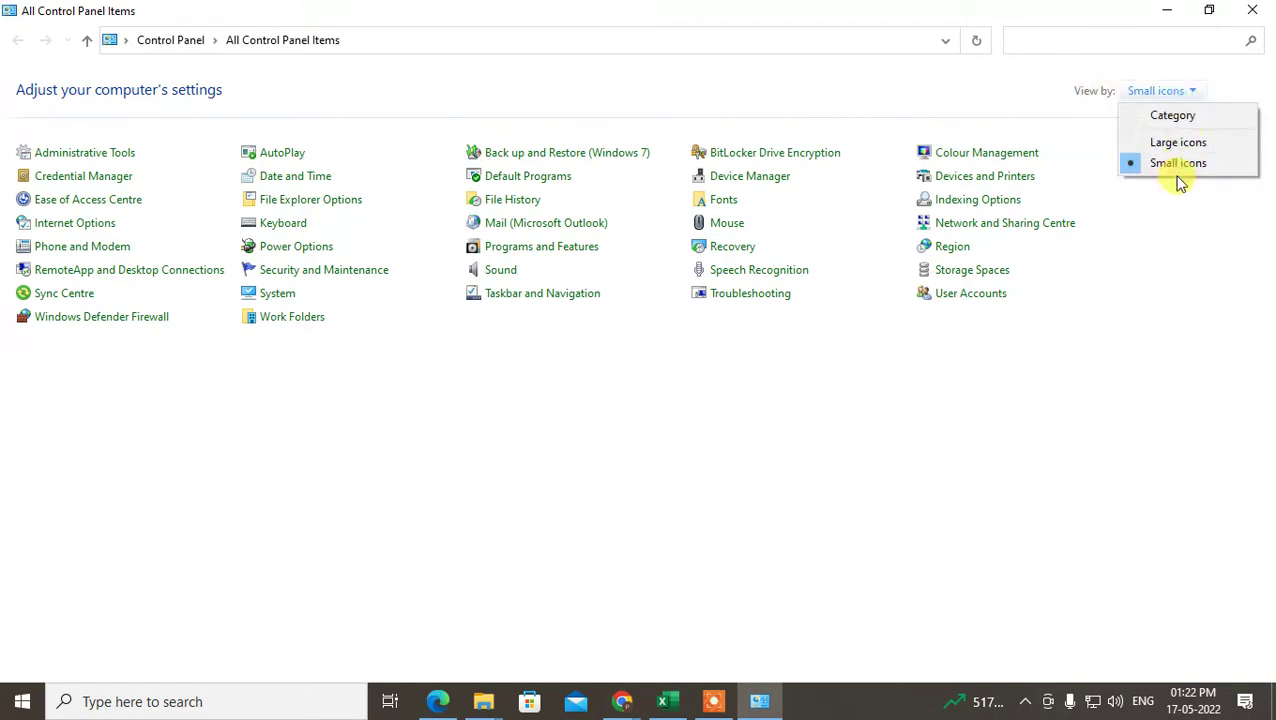
click(1170, 164)
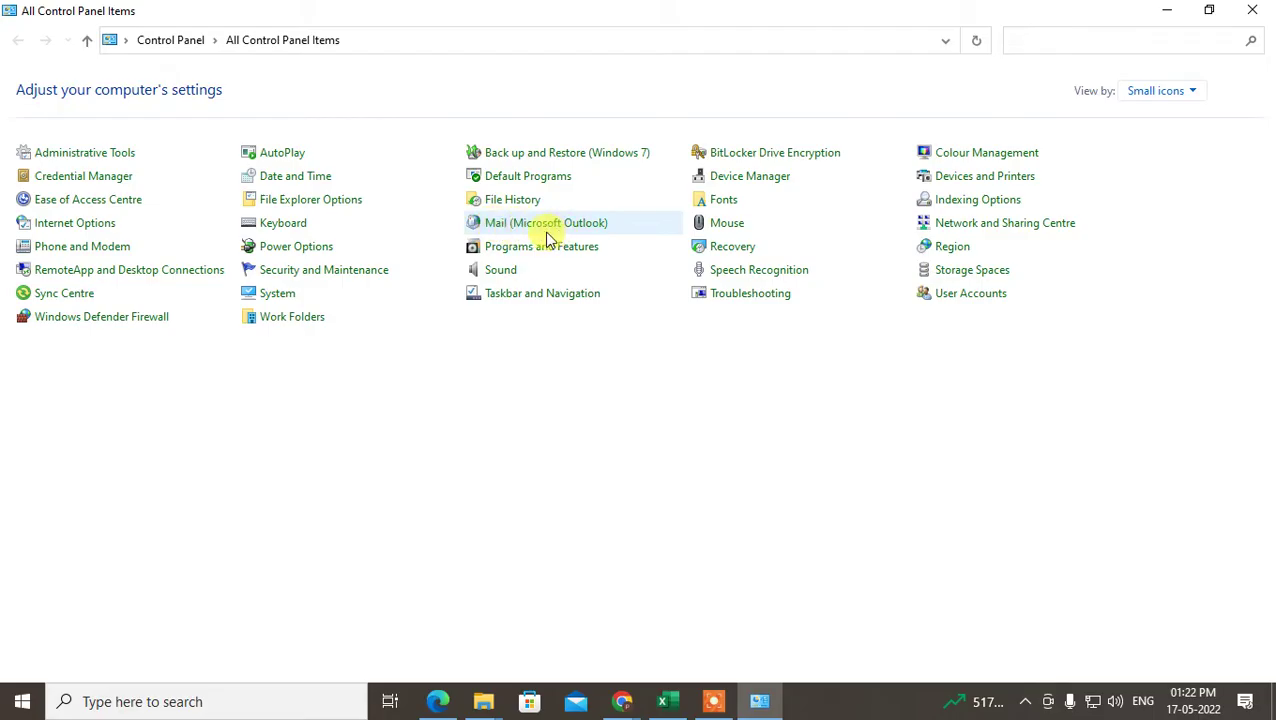
Search Control Panel for "mail" and open the Mail (Microsoft Outlook) setup dialog
click(1078, 42)
text(mail)
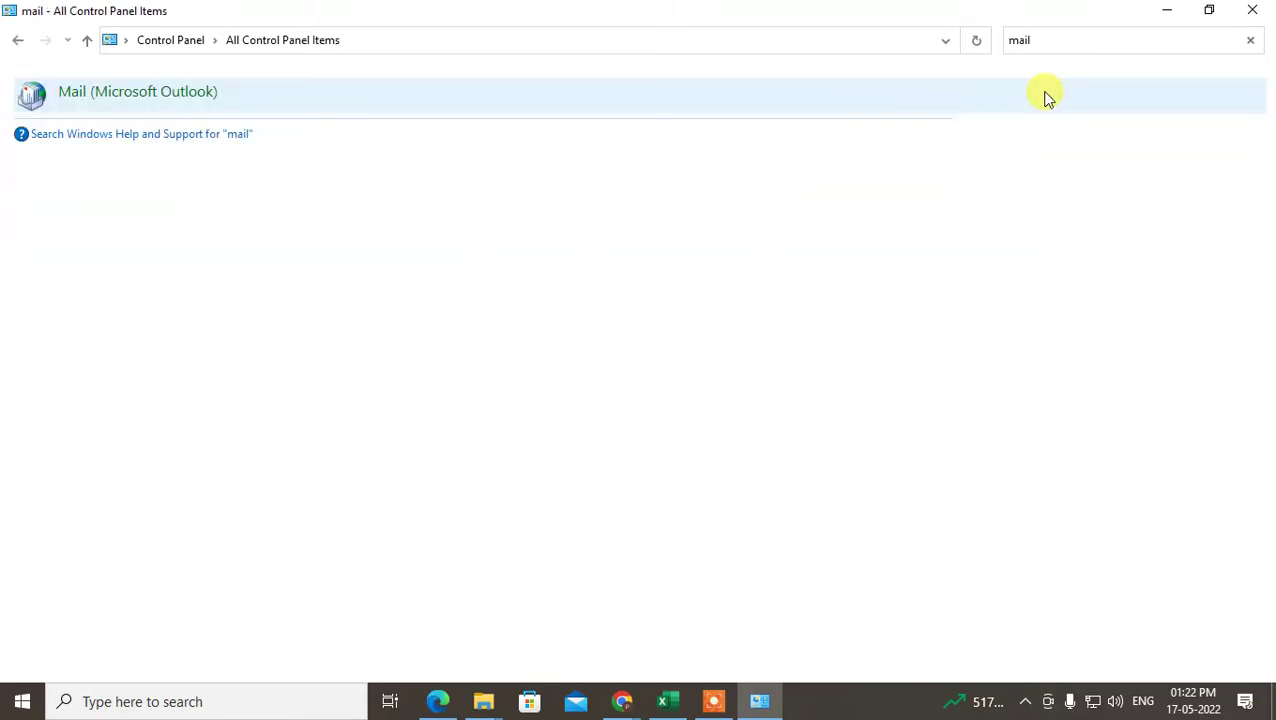
click(1043, 97)
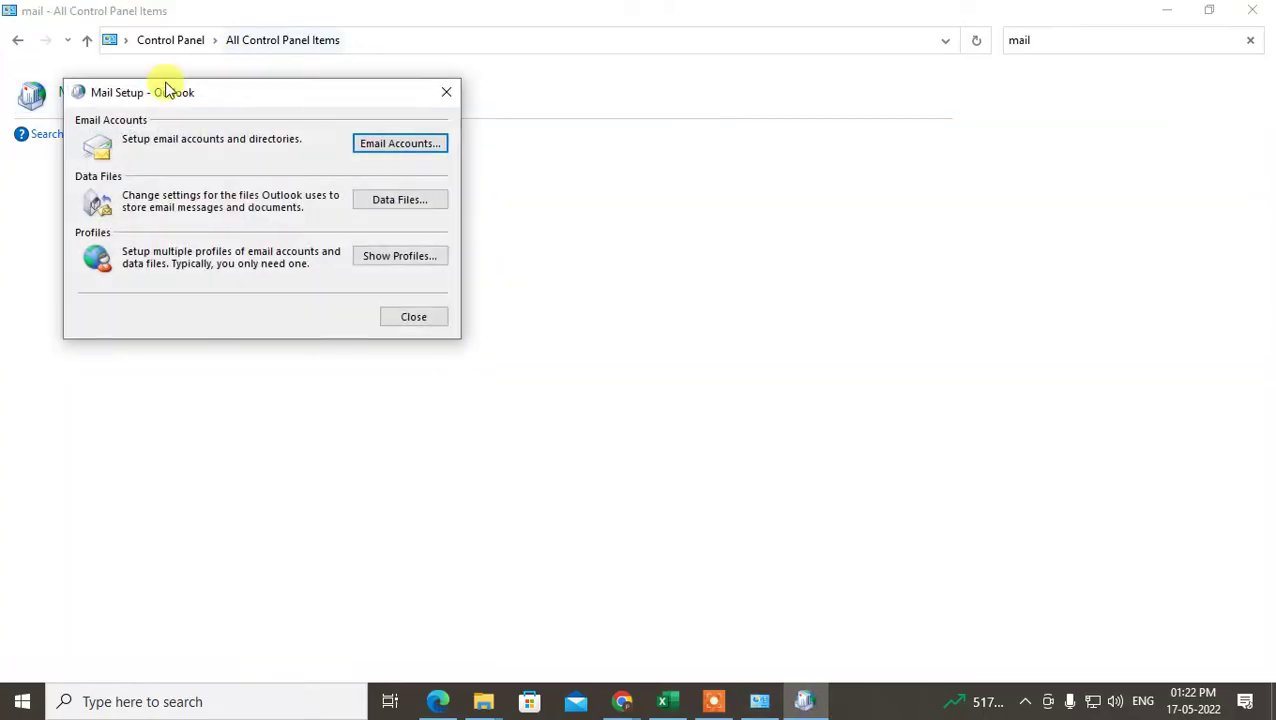
click(448, 93)
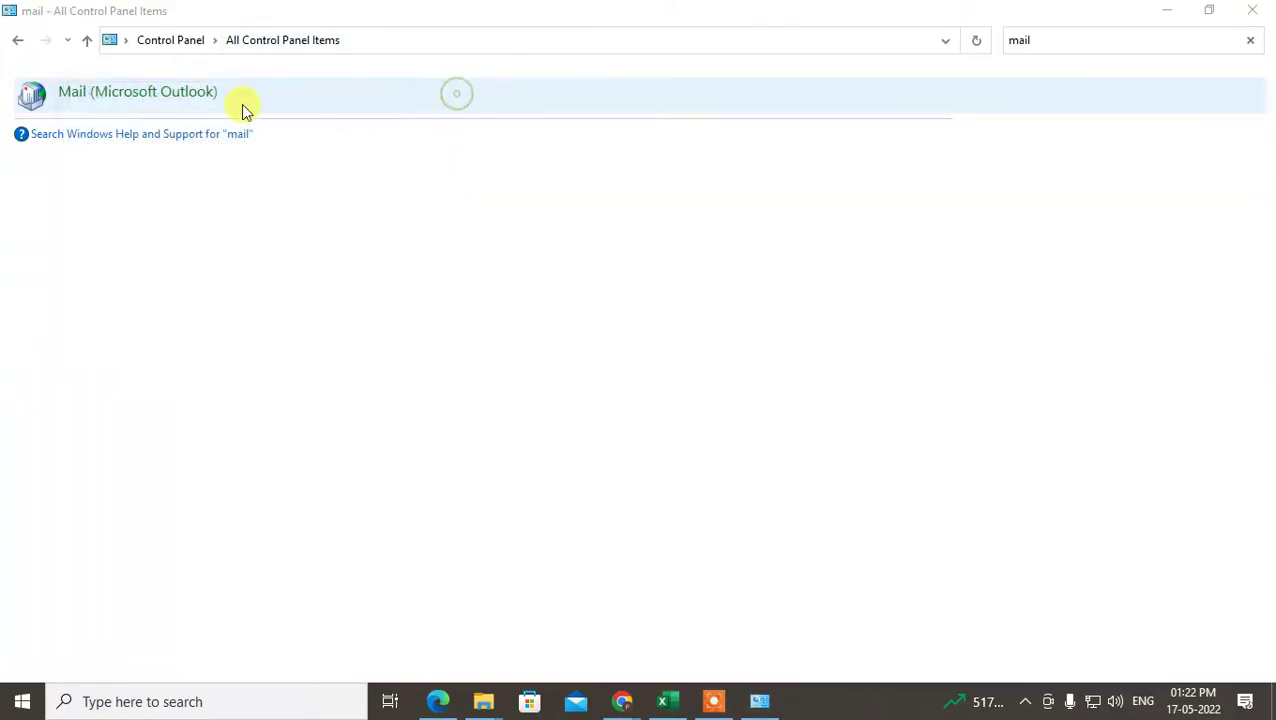
click(95, 104)
drag(362, 111, 430, 163)
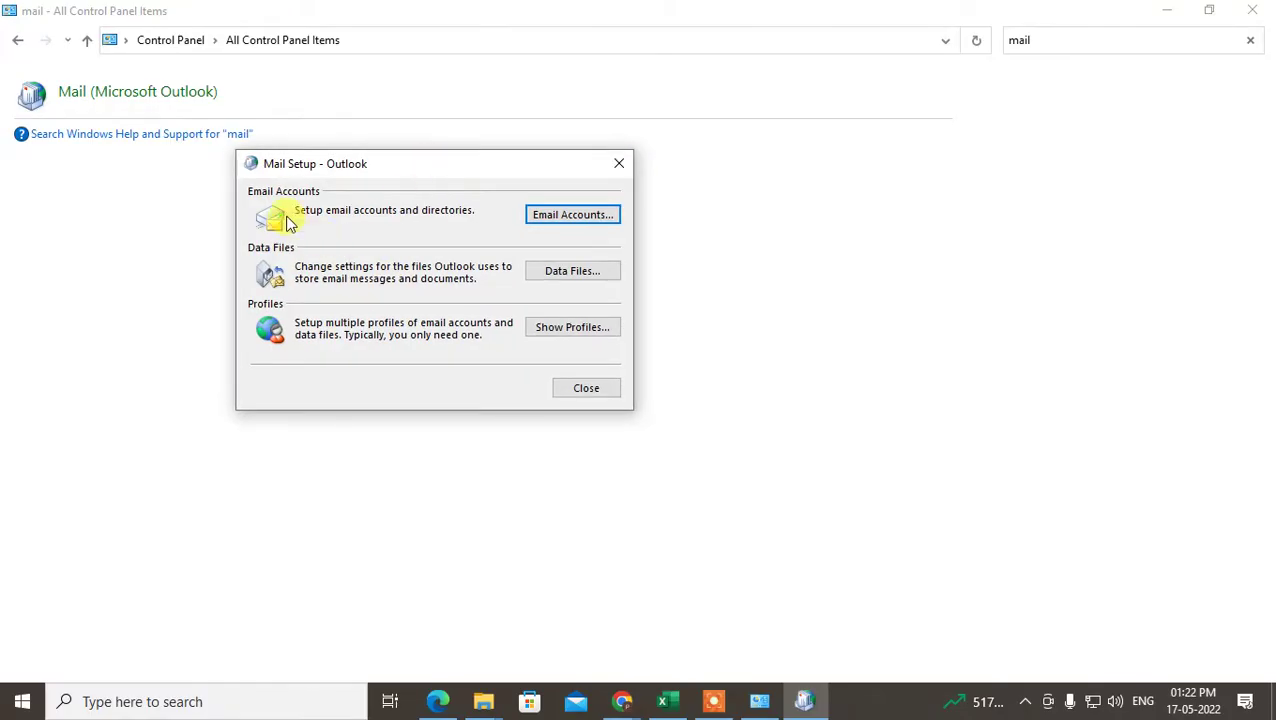
Open the email account settings and look through each account configured in Outlook
click(558, 216)
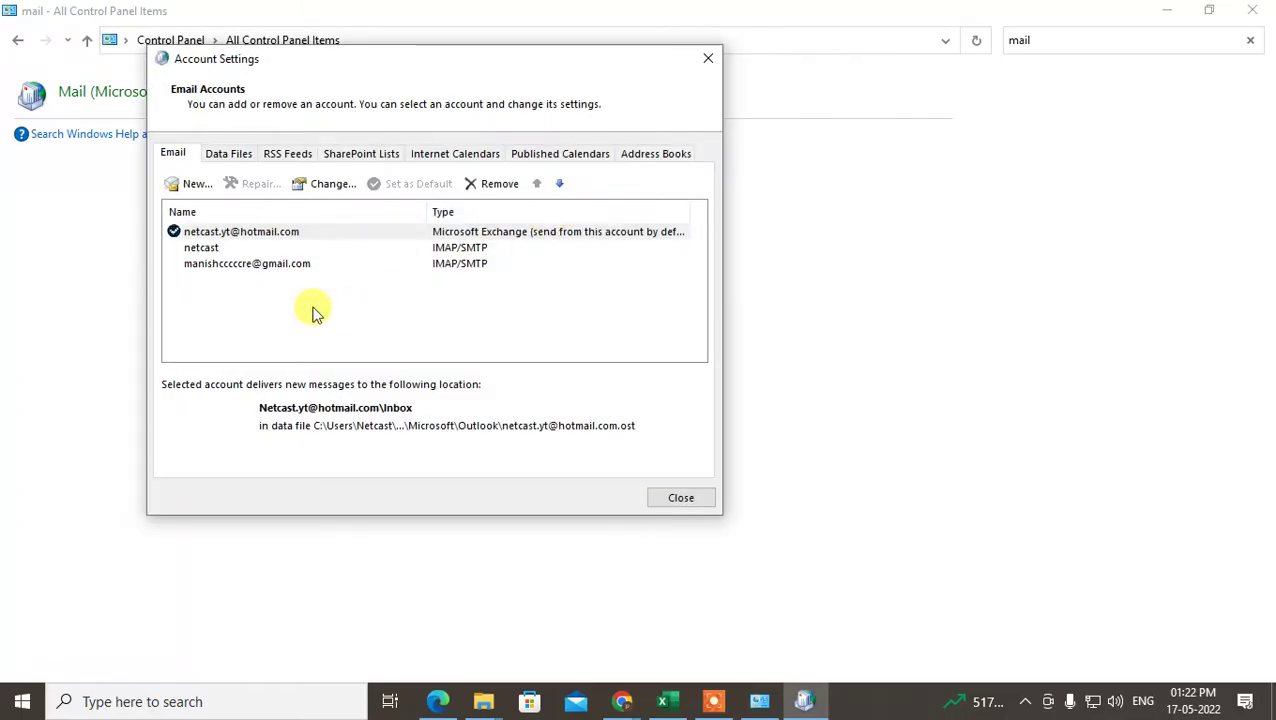
click(228, 233)
click(205, 248)
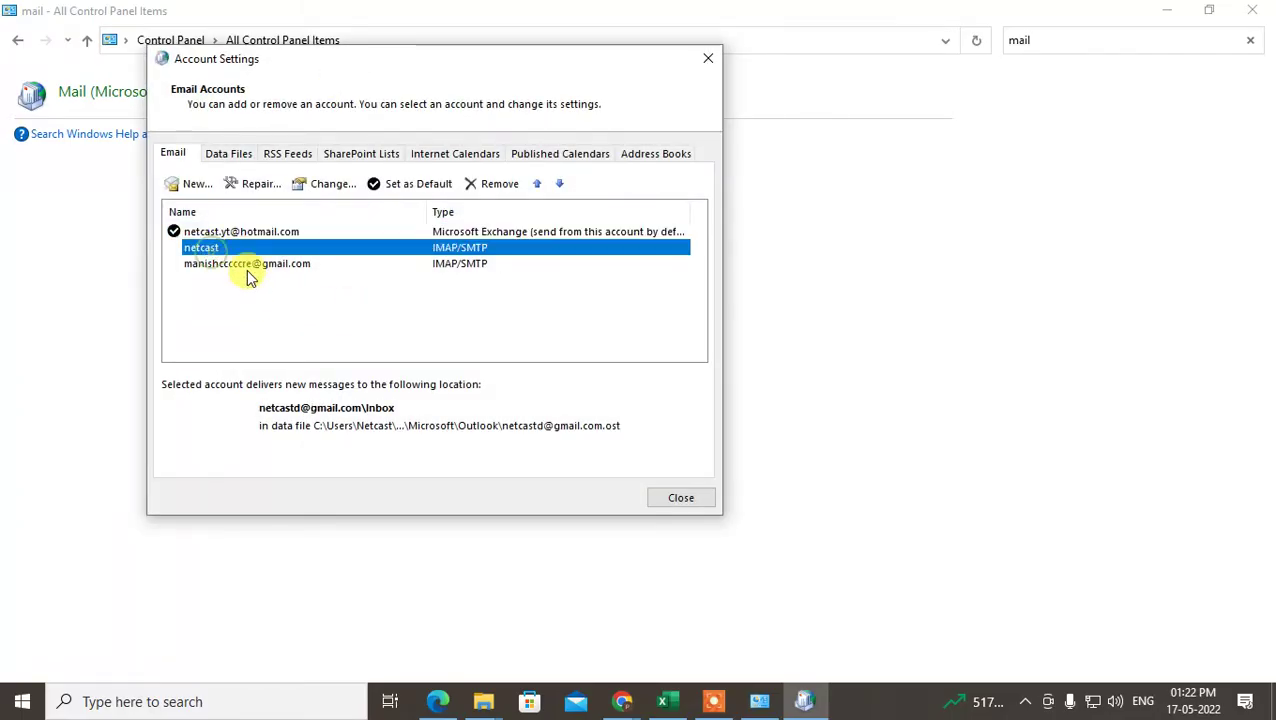
click(246, 266)
click(201, 247)
click(205, 231)
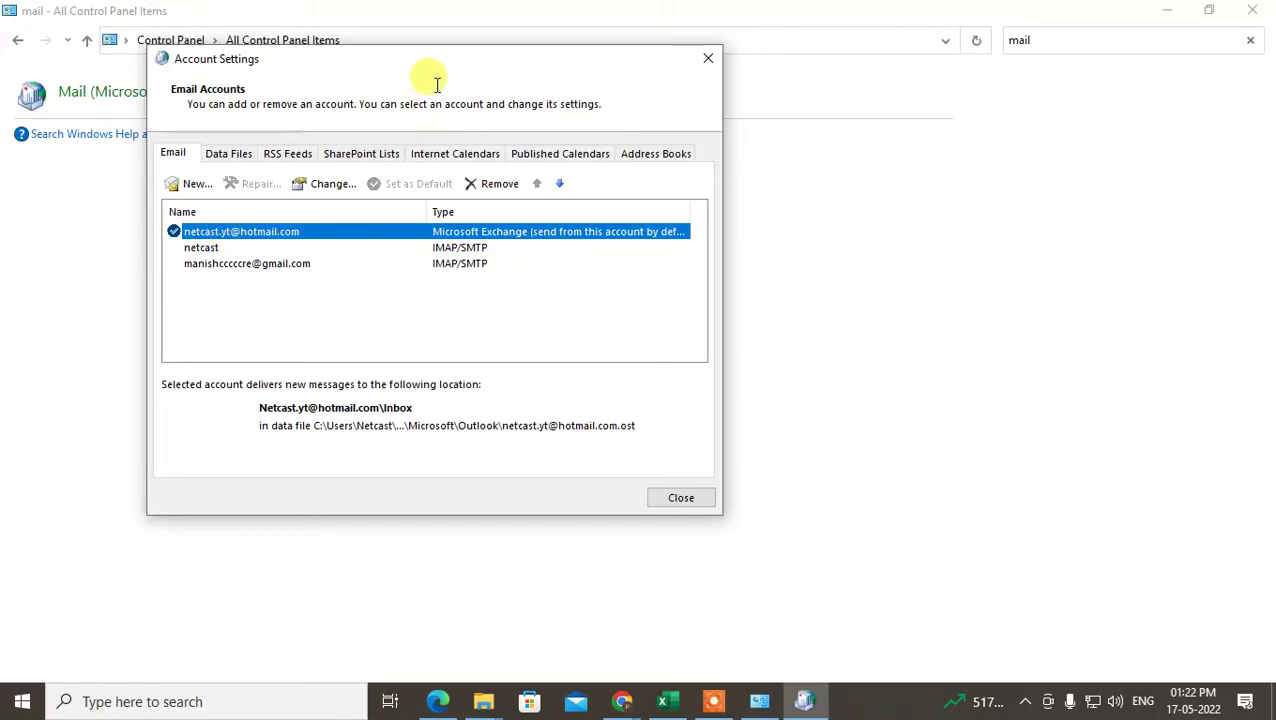
drag(438, 75, 399, 88)
click(172, 259)
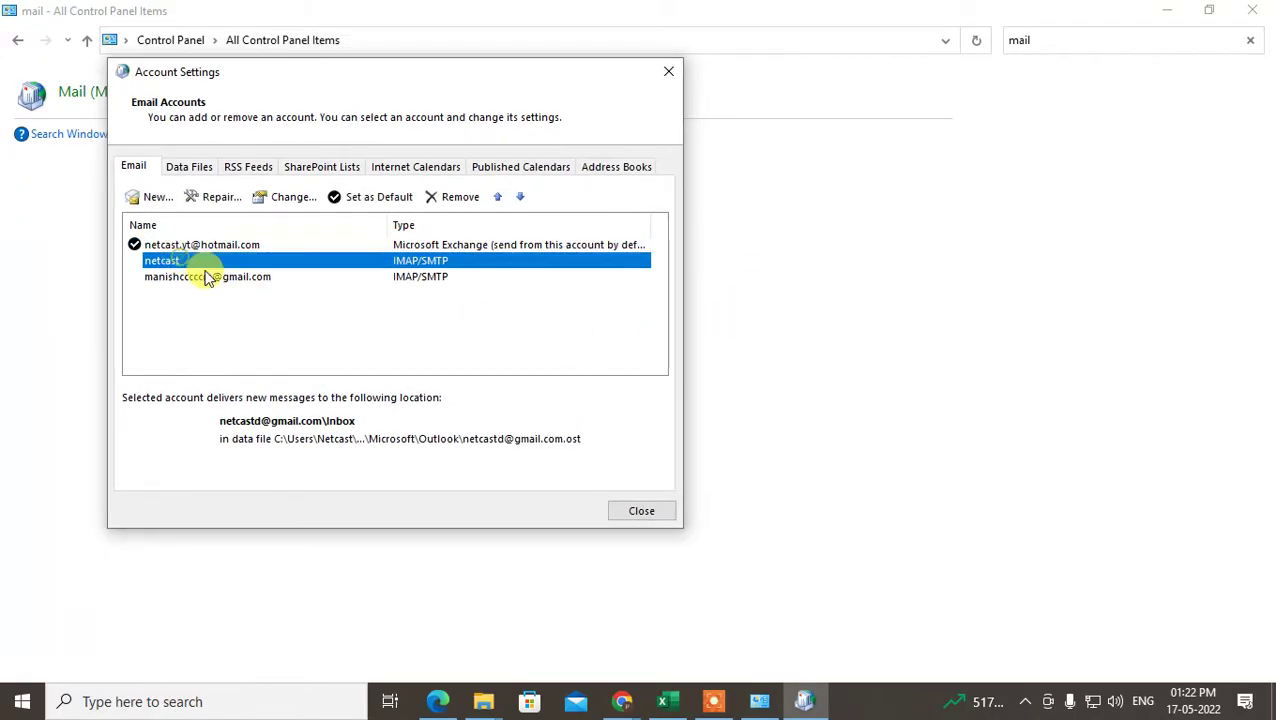
click(207, 275)
click(165, 245)
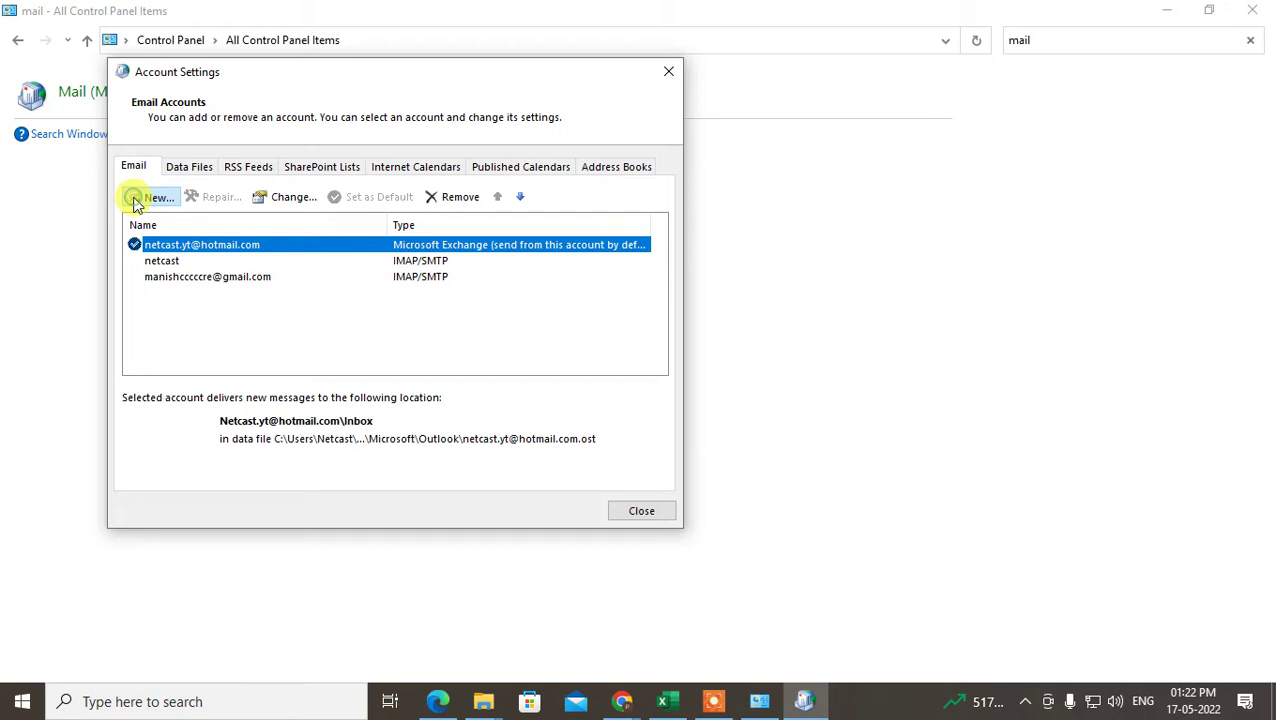
Examine the new email account wizard up to its automatic setup form, then close it and the account settings without adding anything
click(137, 199)
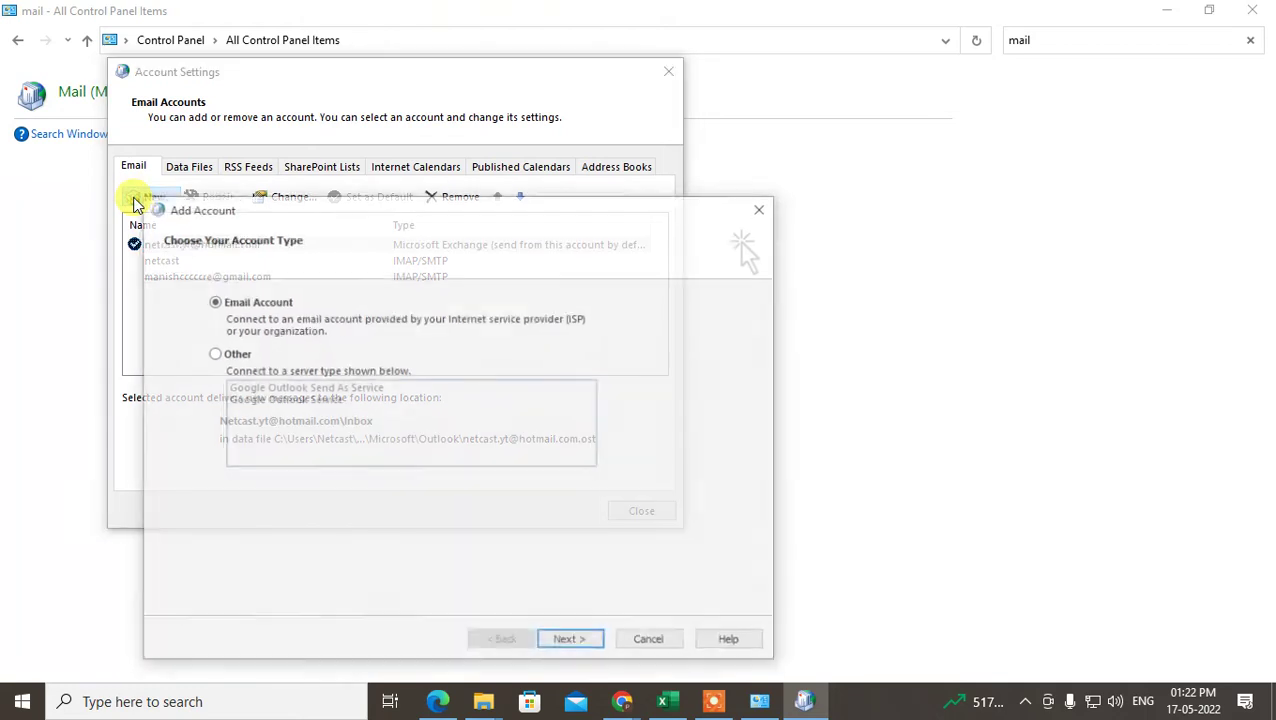
click(218, 356)
click(214, 302)
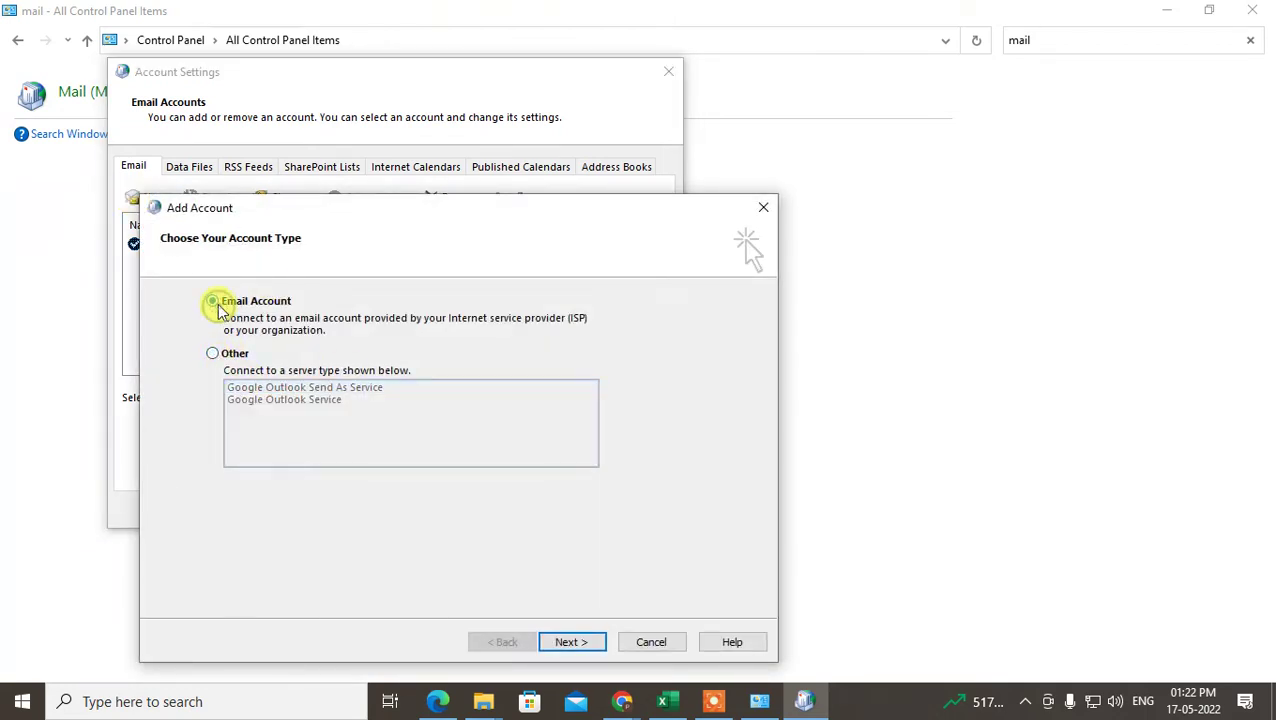
click(569, 641)
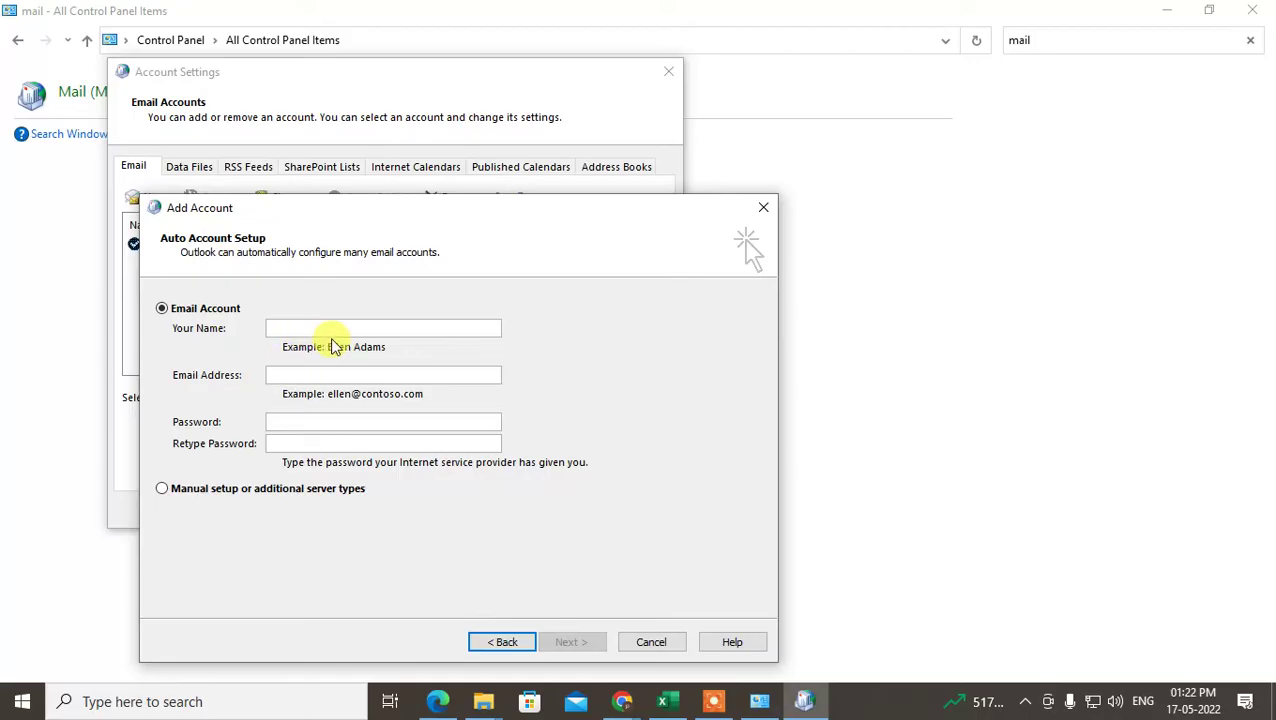
click(334, 375)
click(352, 419)
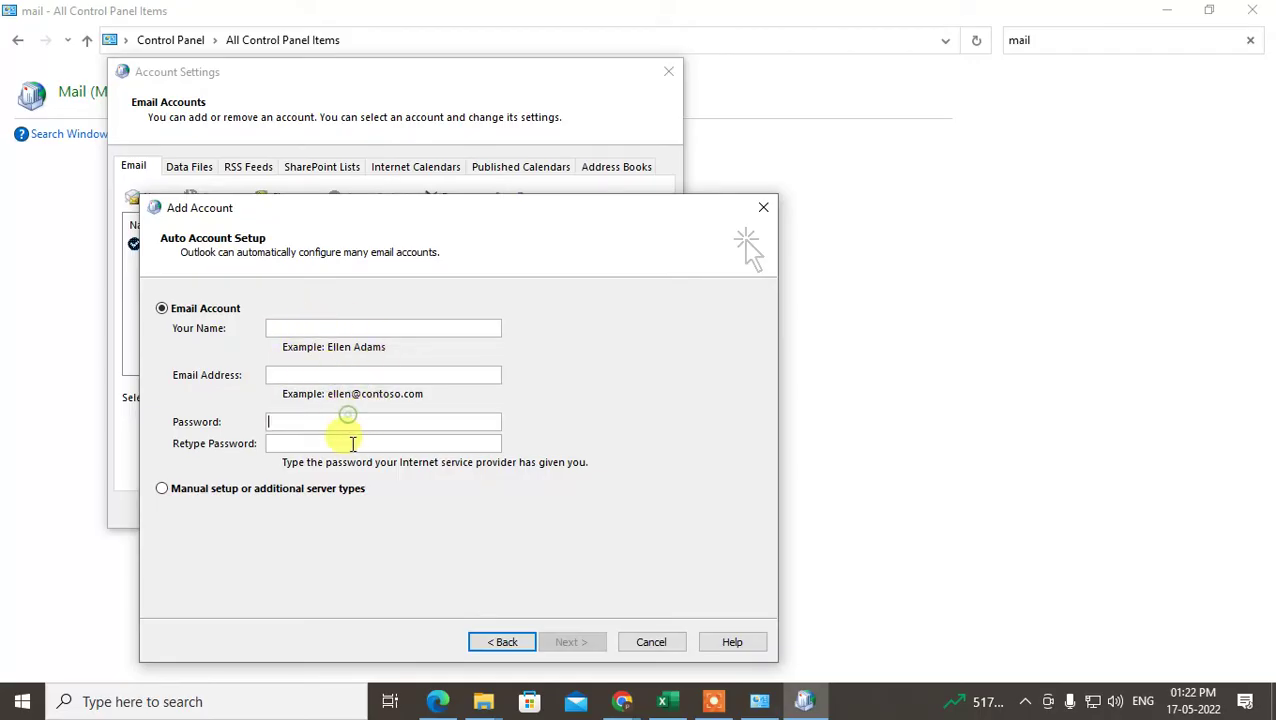
click(350, 443)
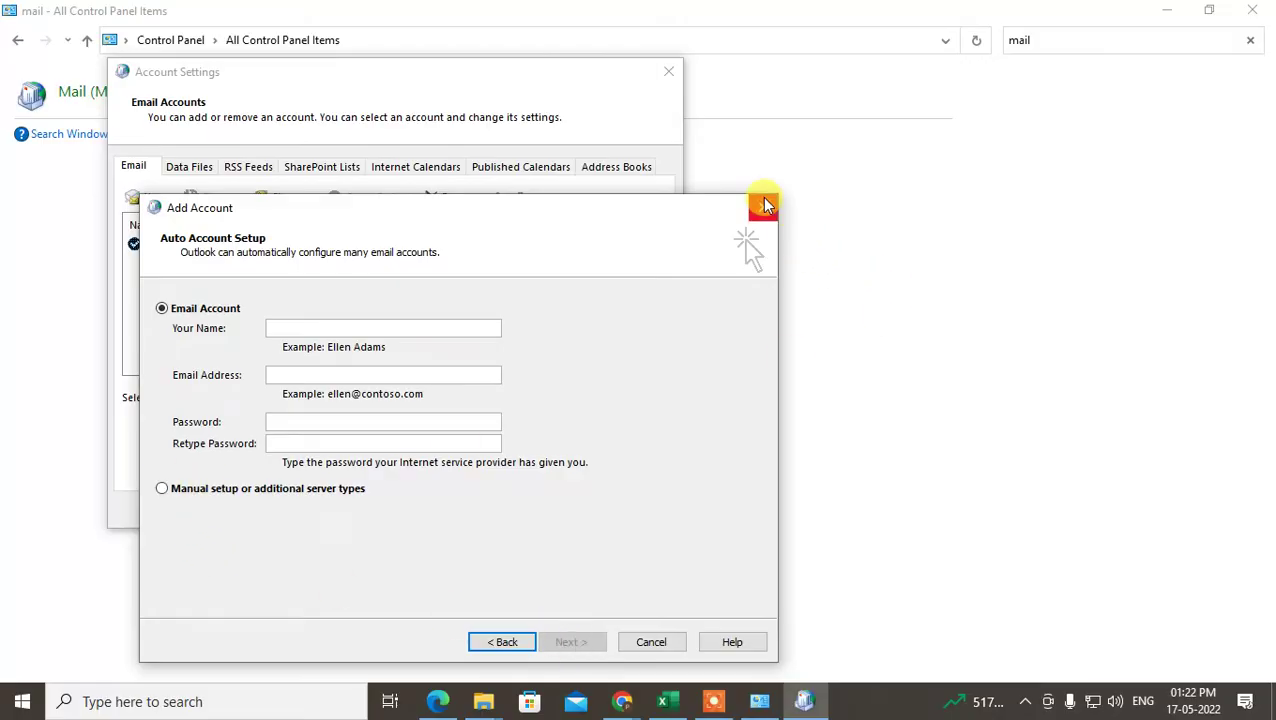
click(764, 205)
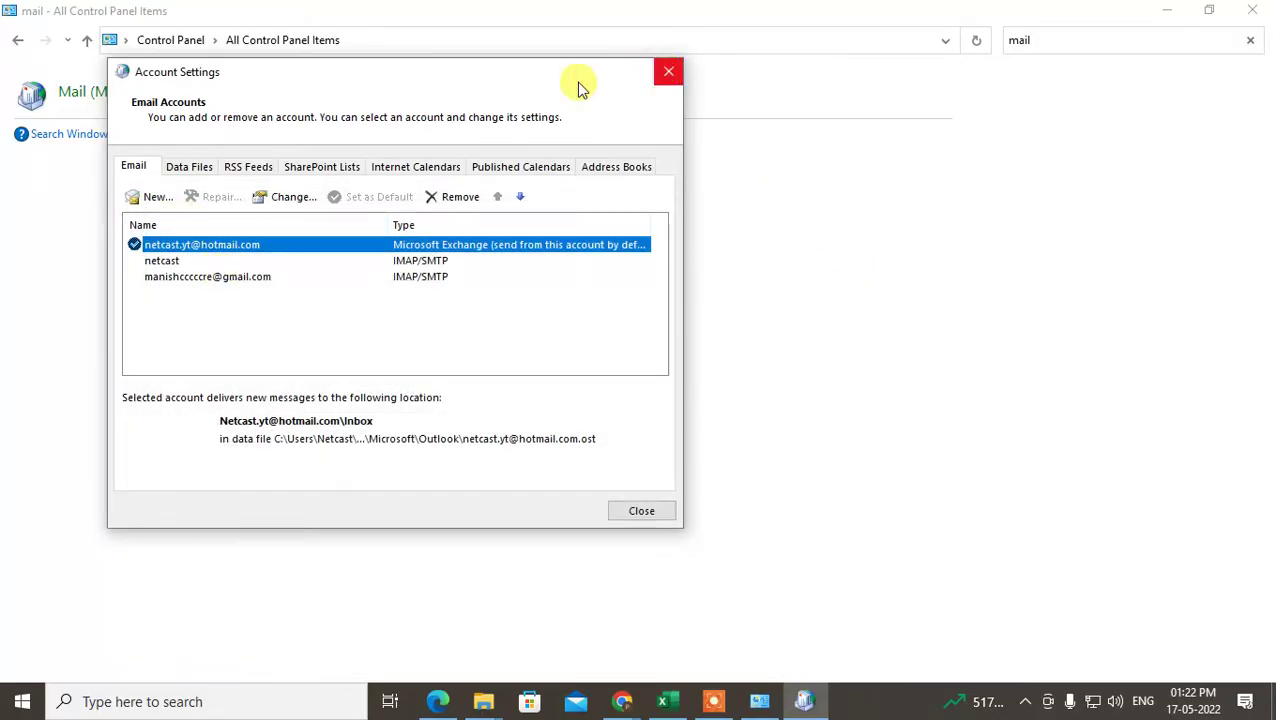
click(664, 74)
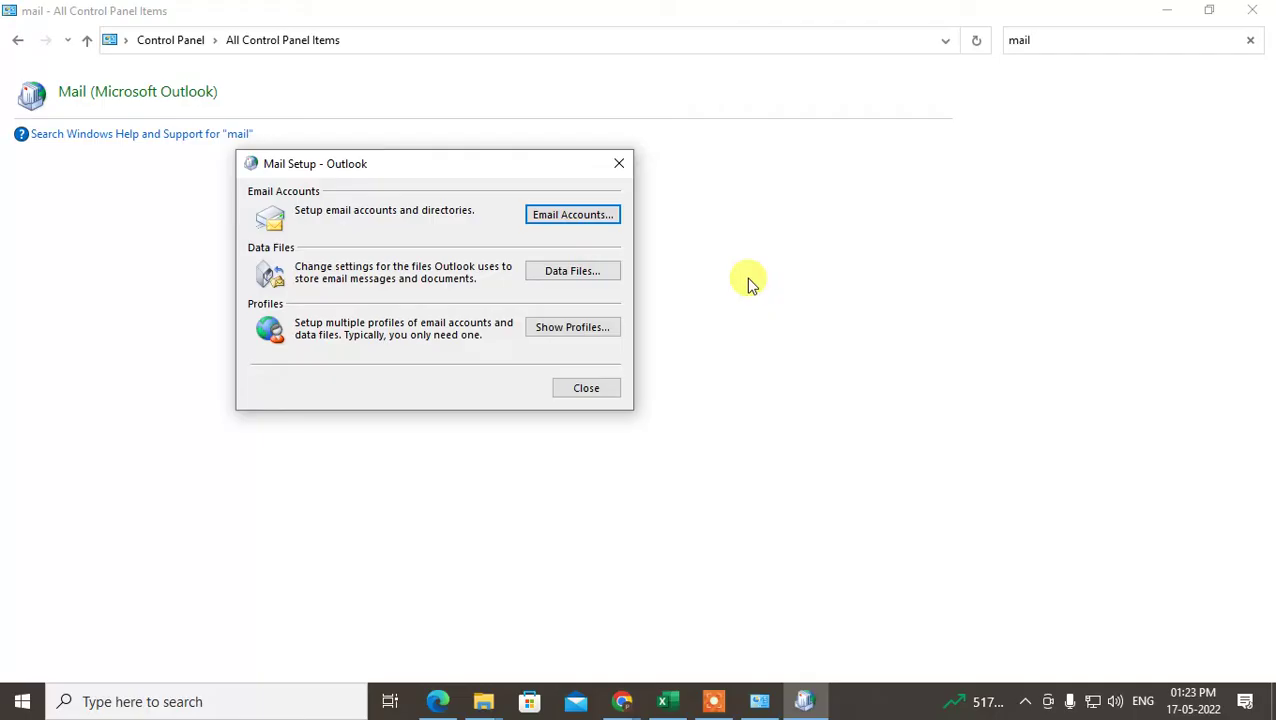
Show the mail profiles, set Outlook as the profile always used when starting Microsoft Outlook, and confirm
click(577, 336)
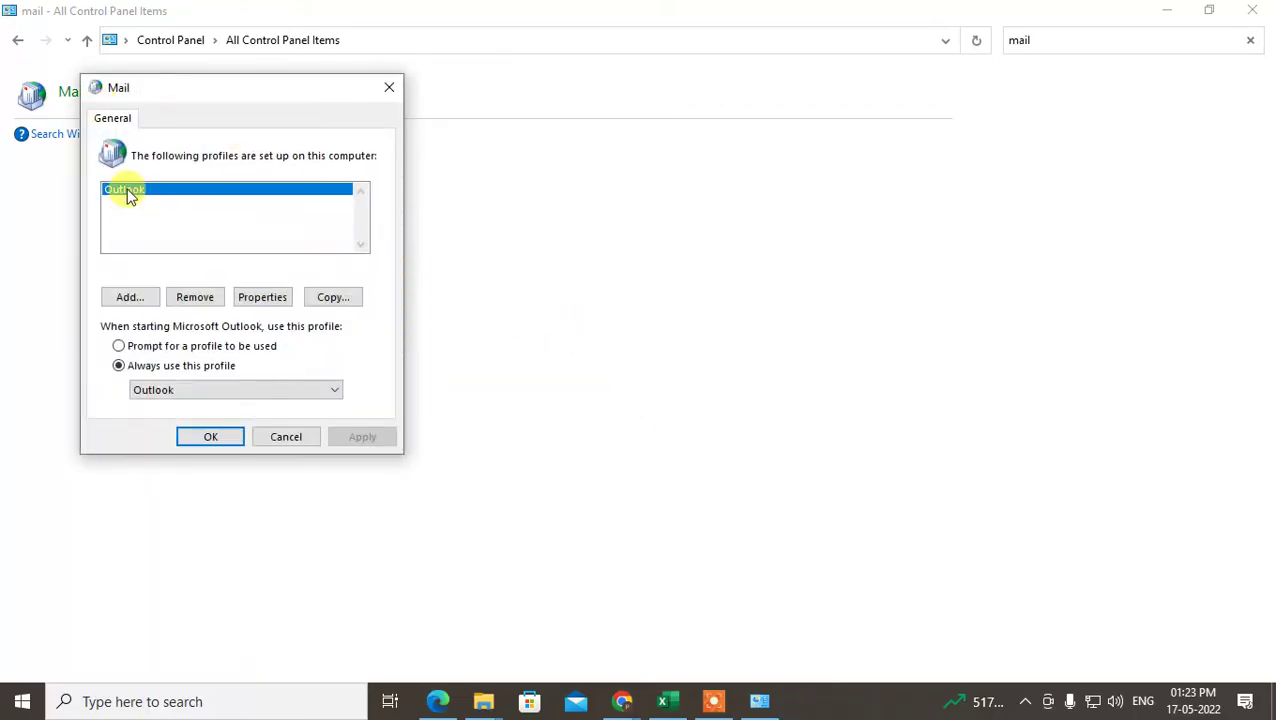
click(138, 196)
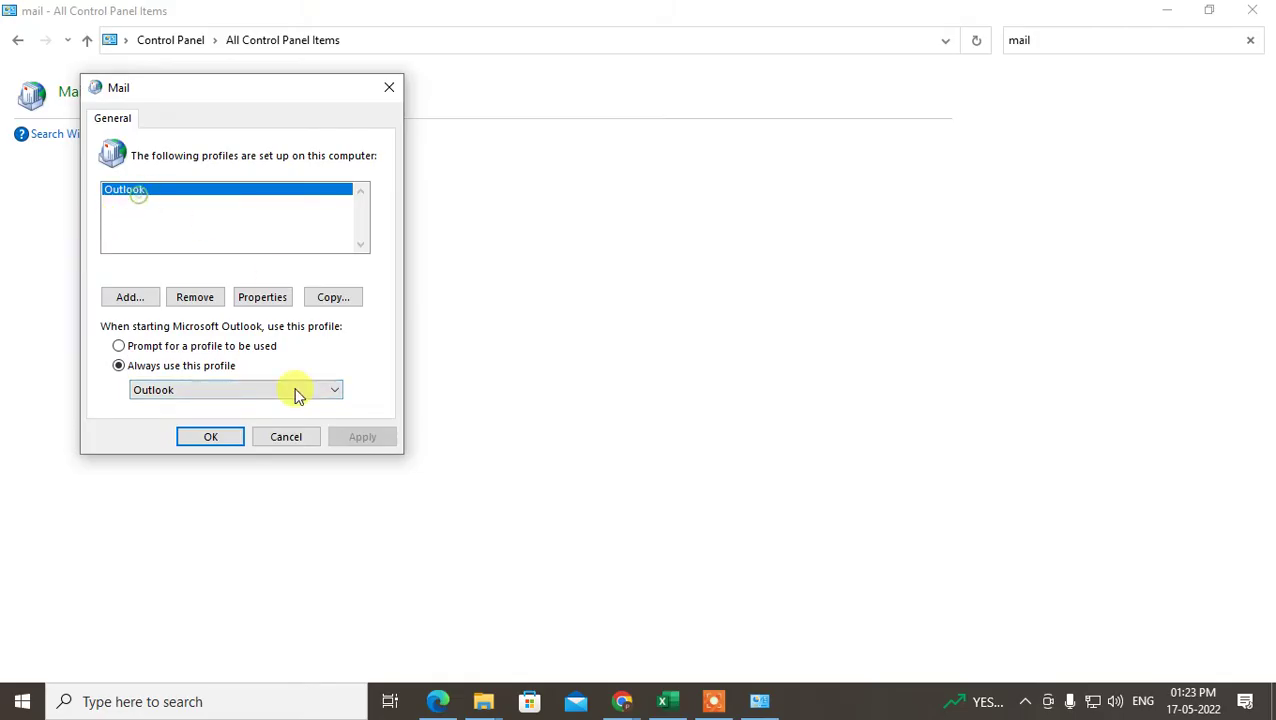
drag(212, 98, 376, 123)
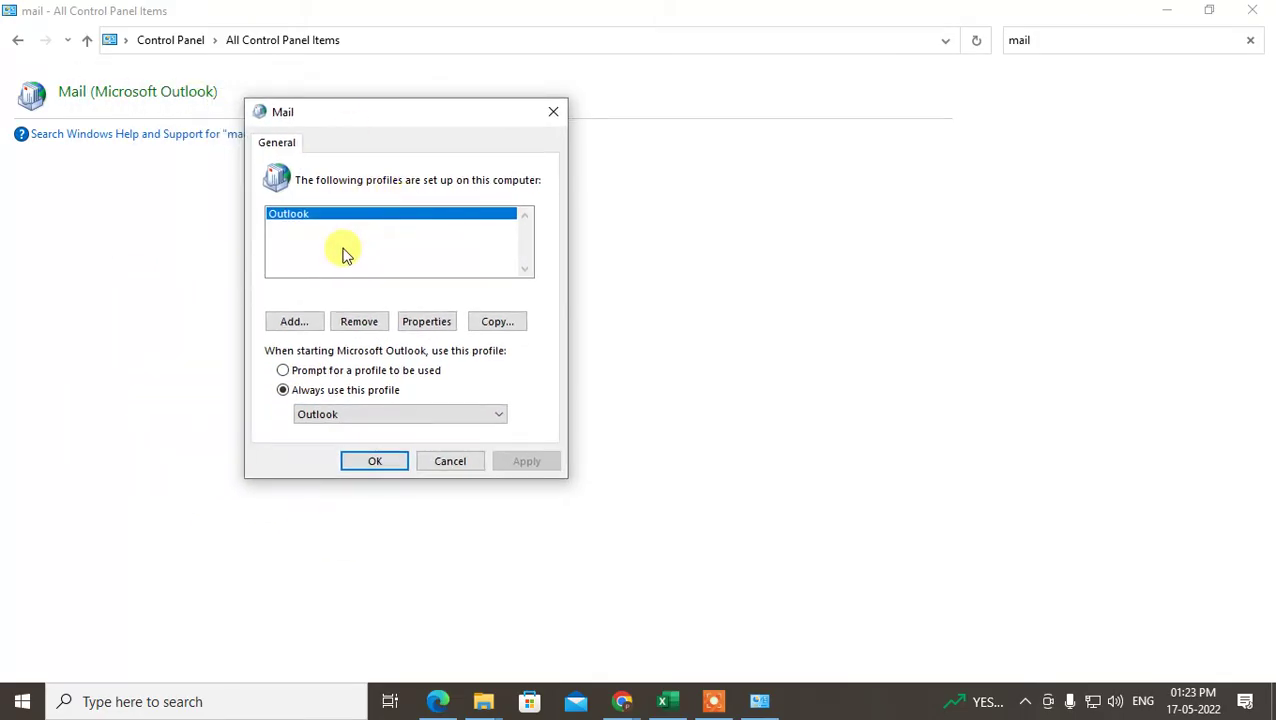
click(358, 420)
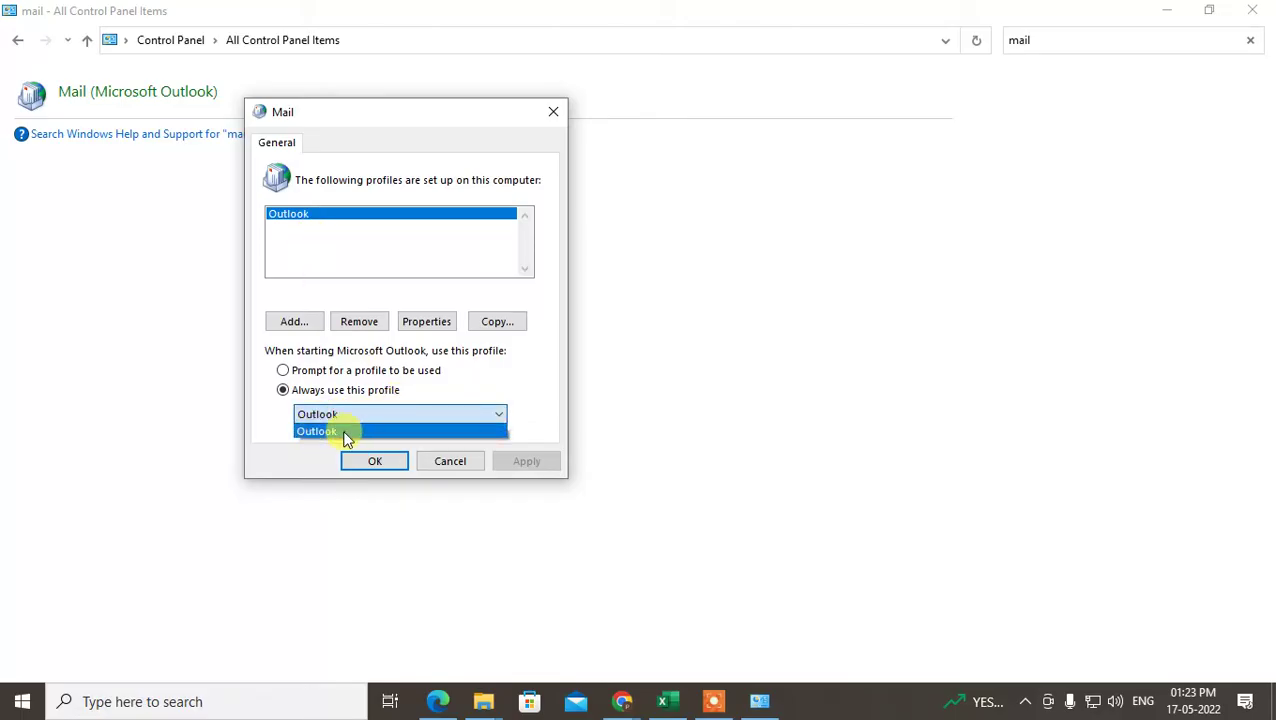
click(345, 432)
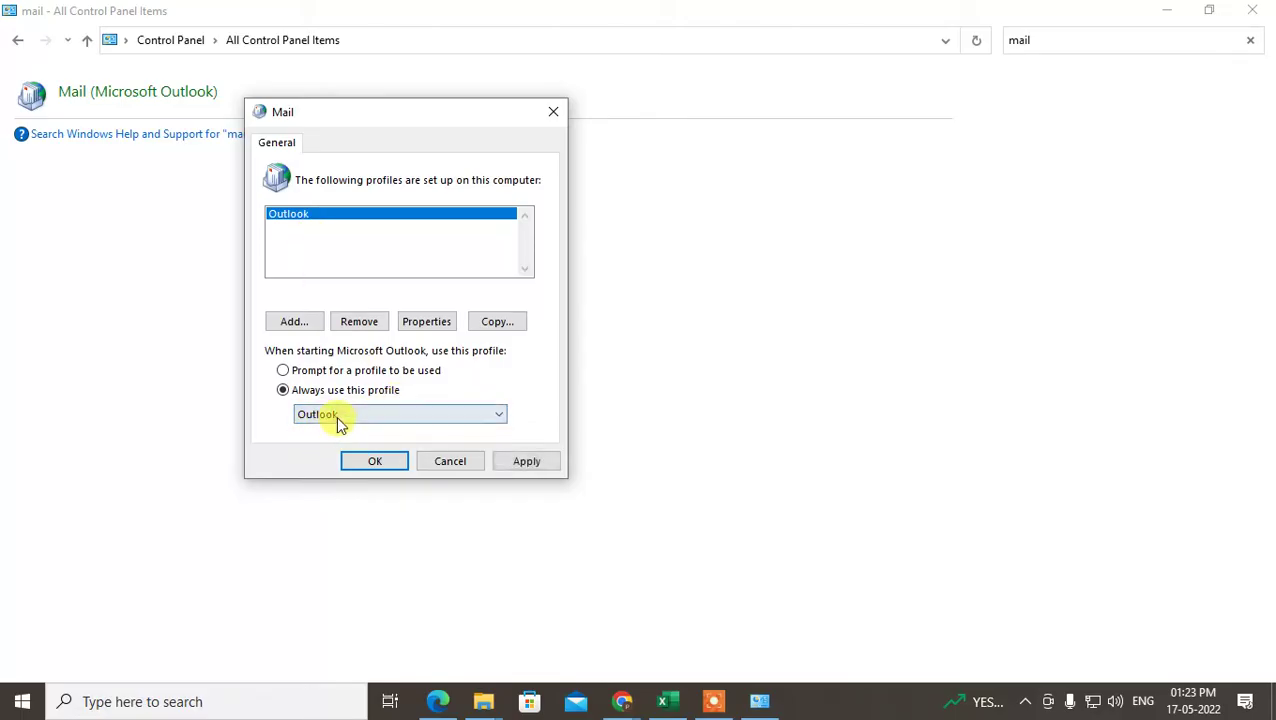
click(283, 390)
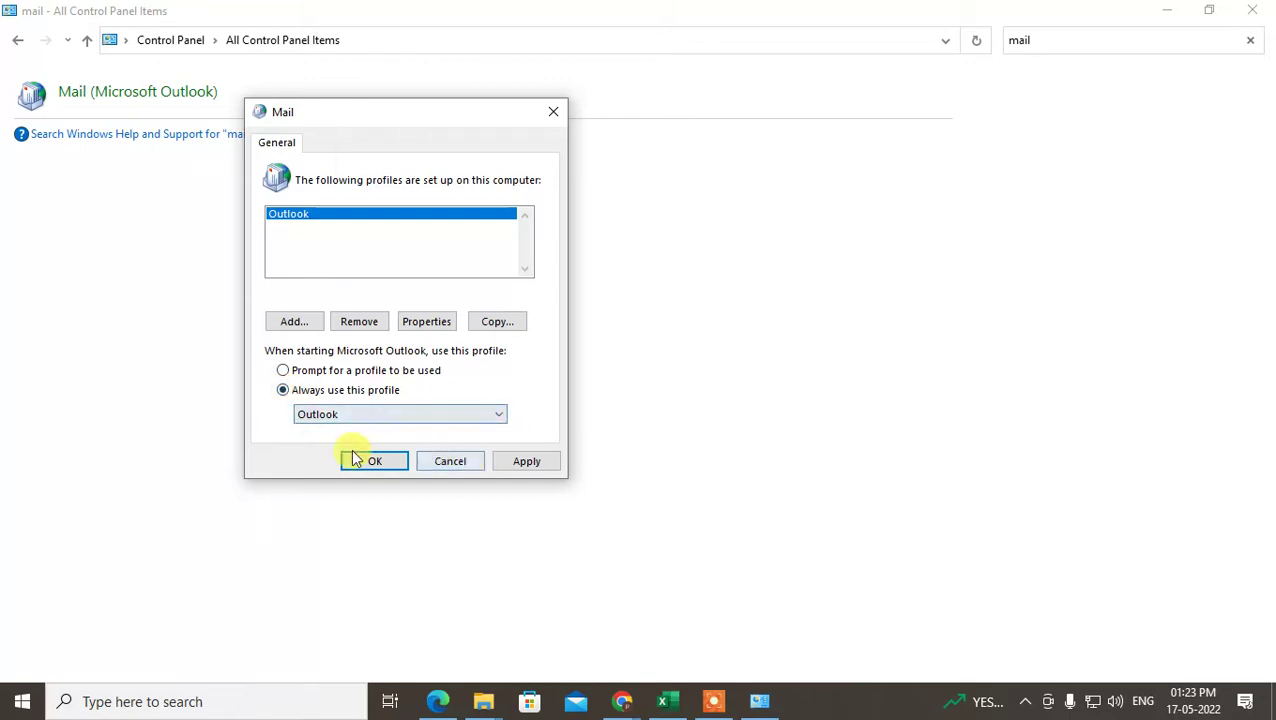
click(375, 414)
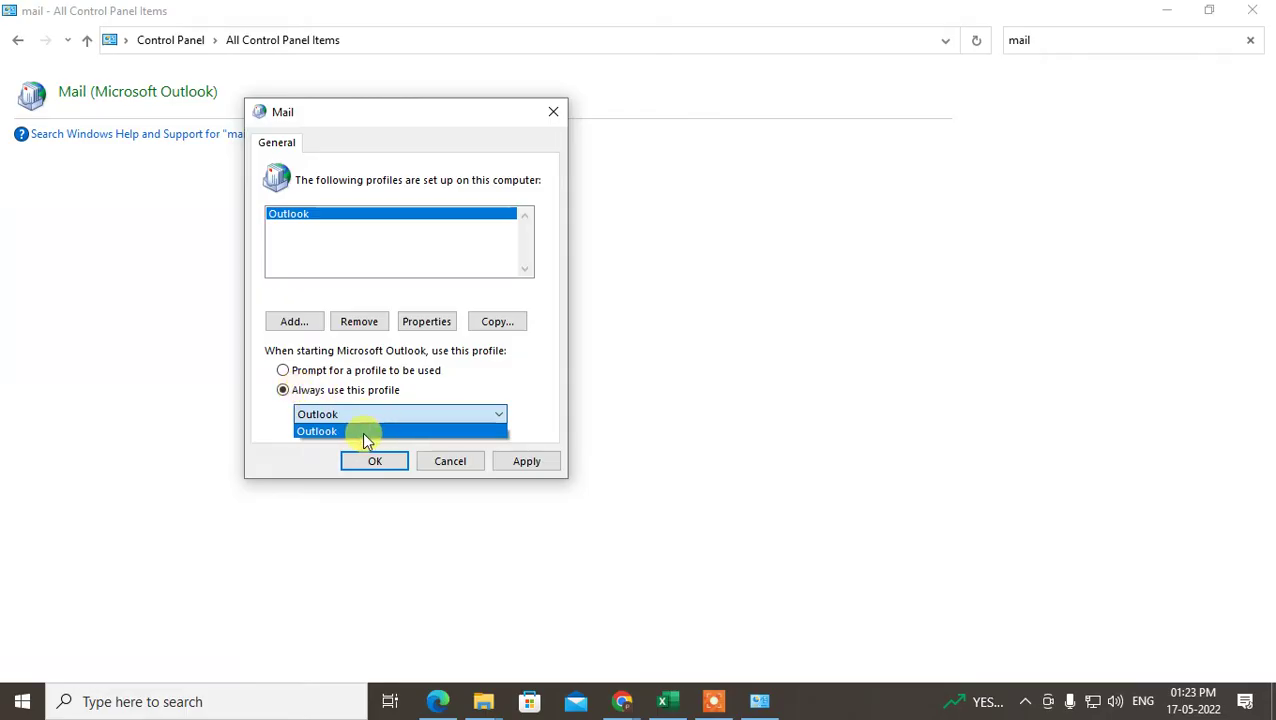
click(272, 408)
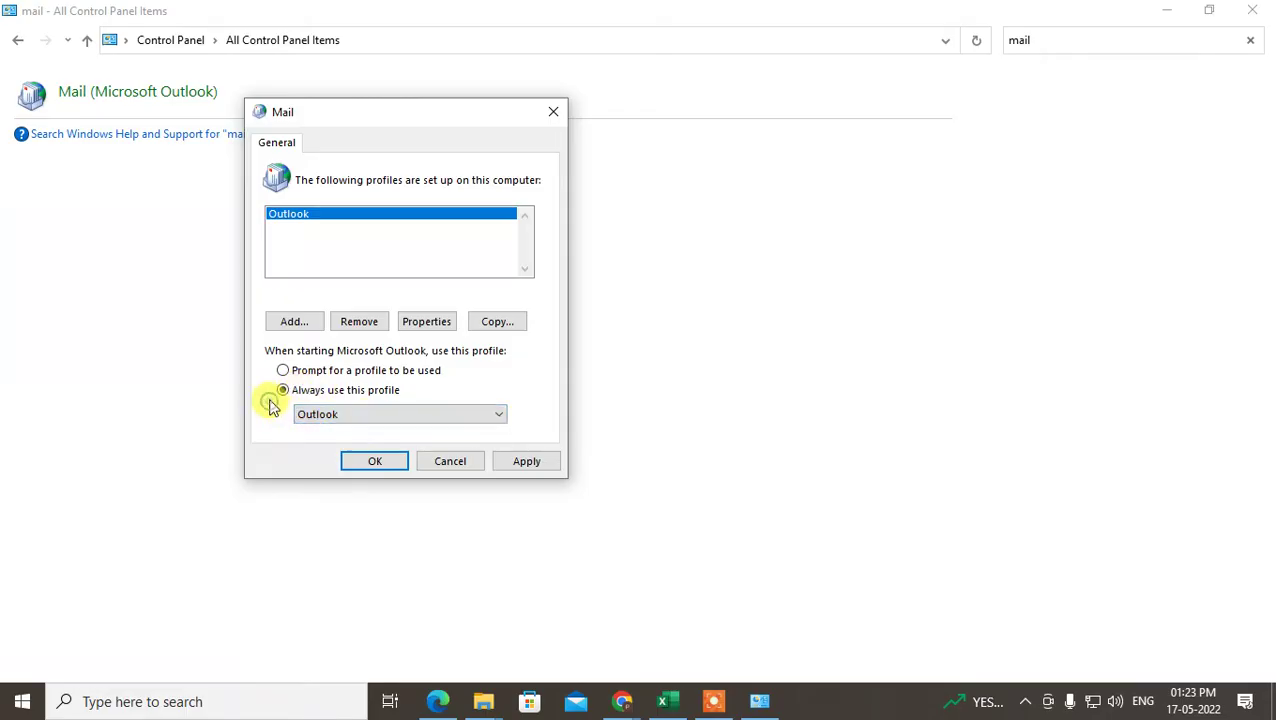
click(369, 425)
click(350, 430)
click(284, 391)
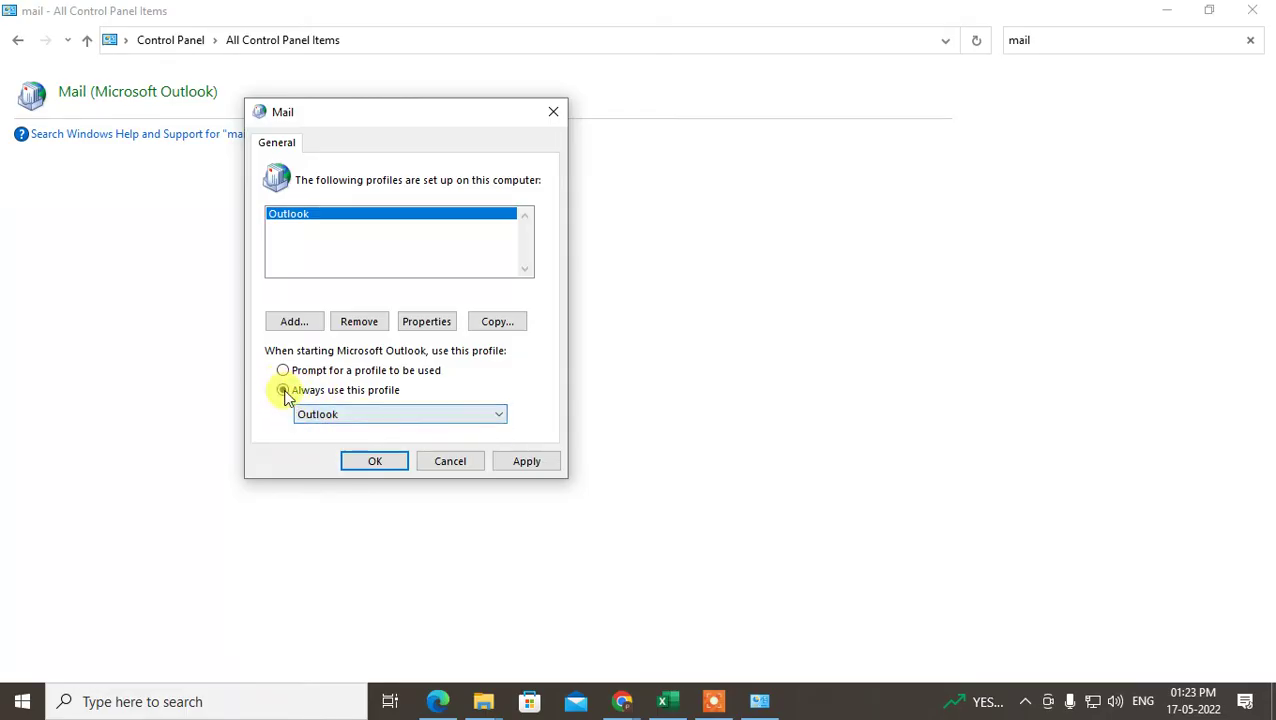
click(372, 463)
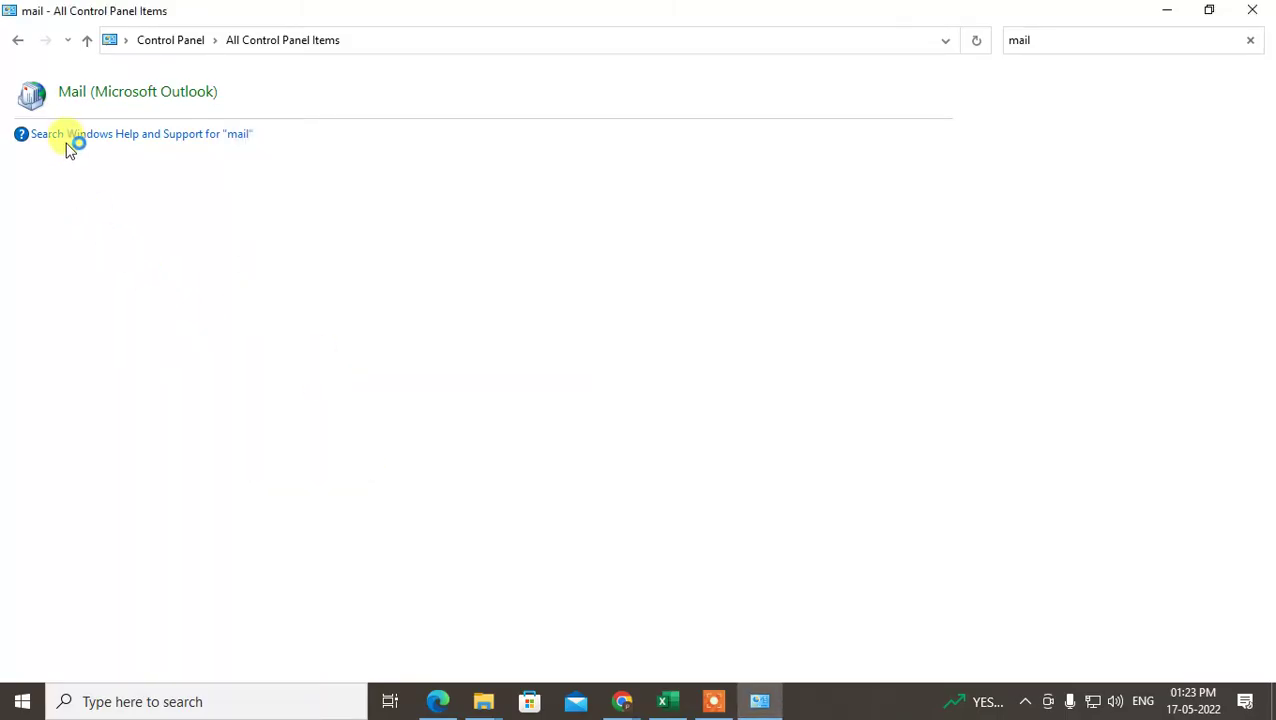
Reopen the Mail (Microsoft Outlook) setup and display the list of Outlook data files
click(121, 101)
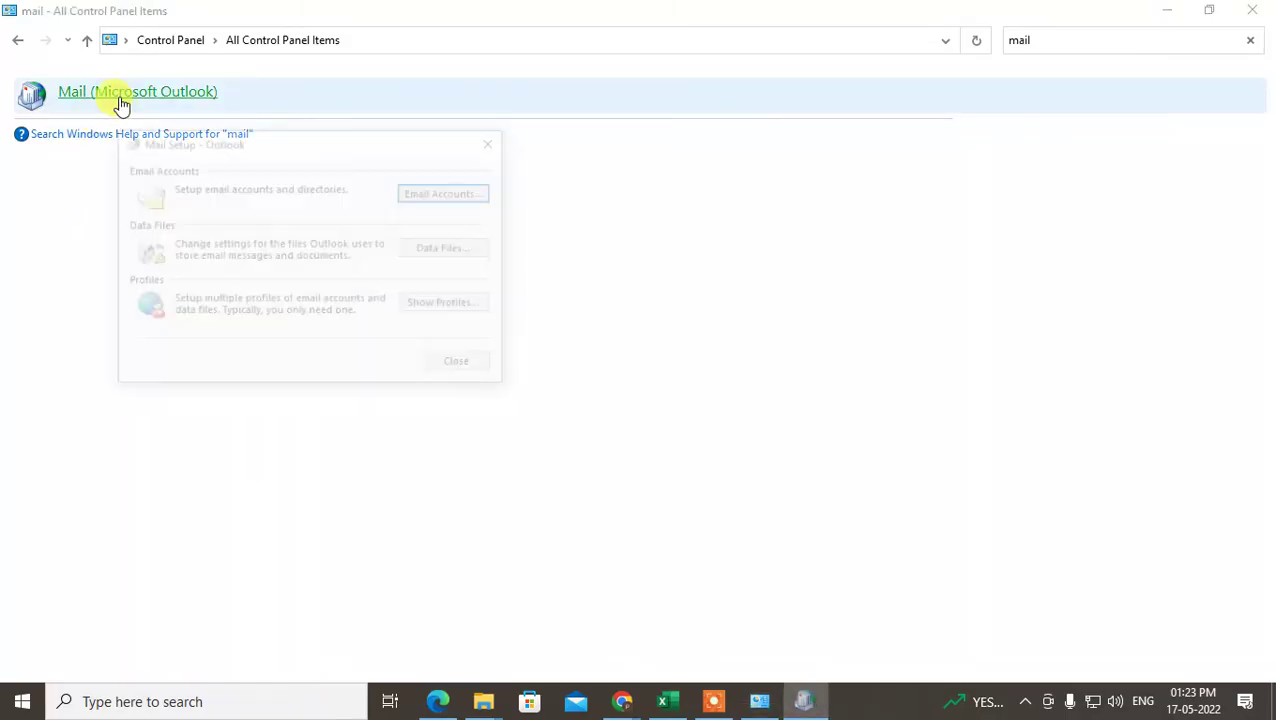
drag(362, 140, 543, 176)
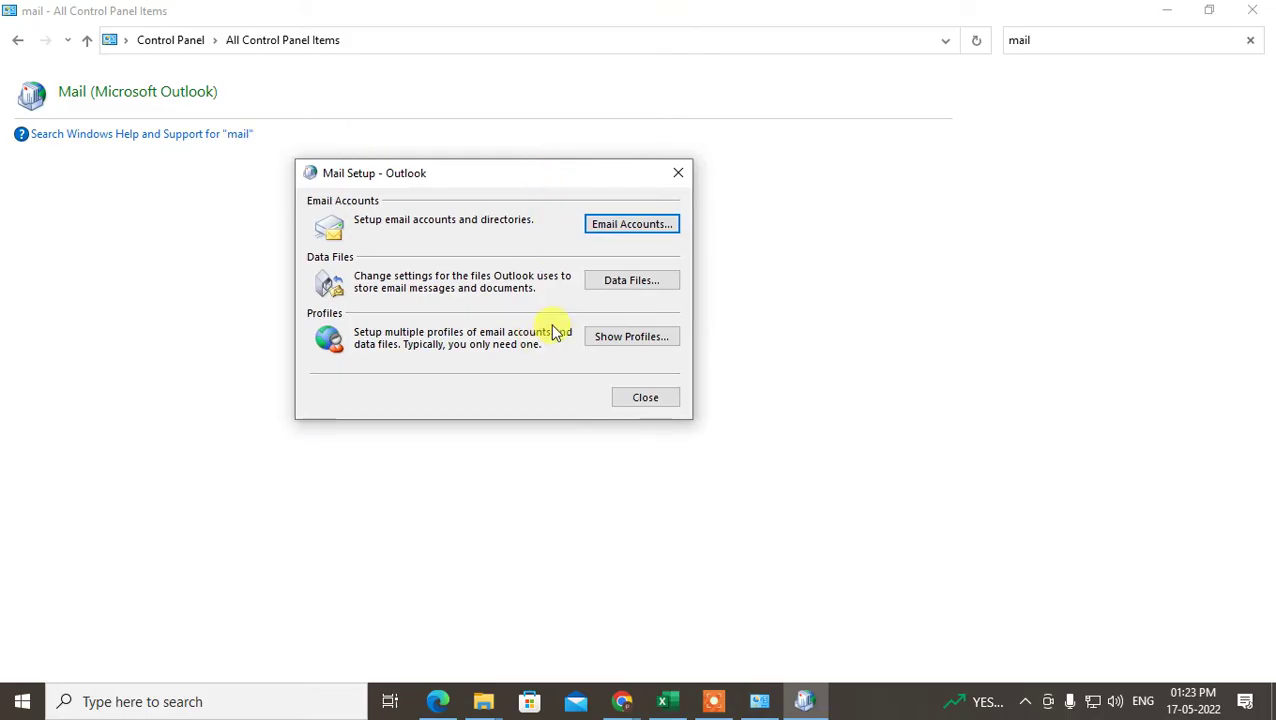
click(655, 280)
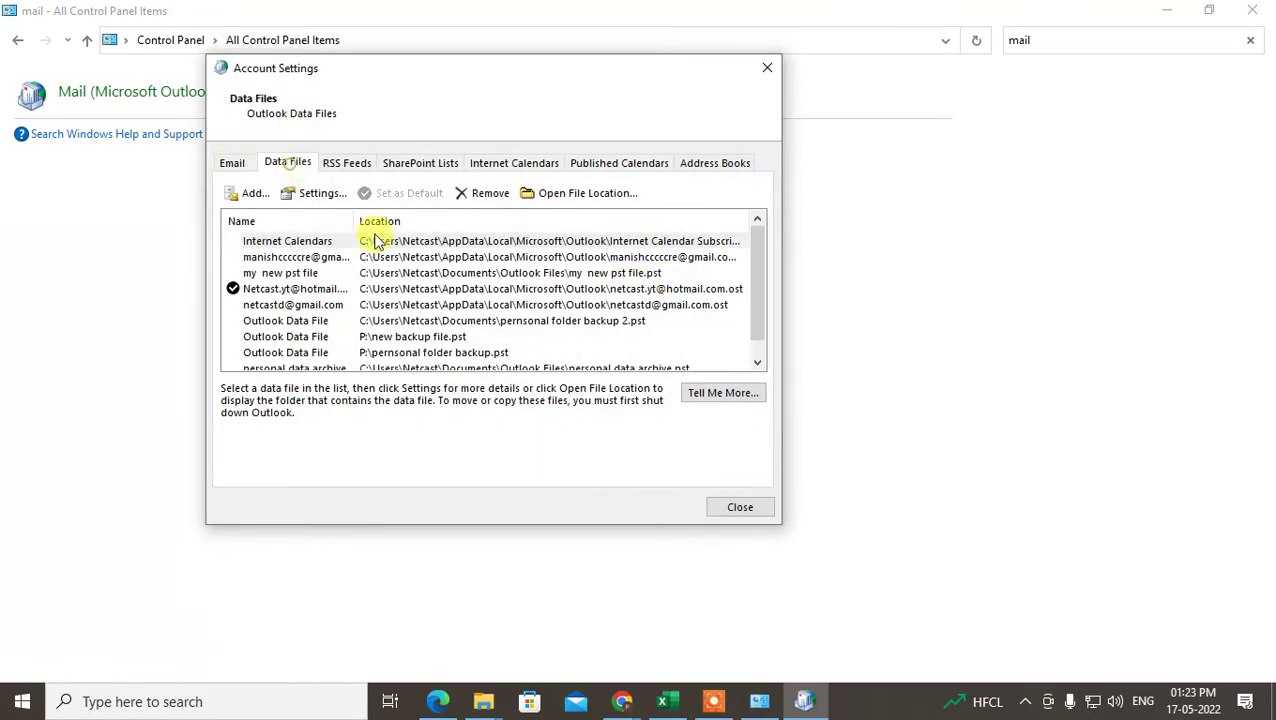
Look through the email account data files in the Outlook data files list
click(295, 289)
click(305, 257)
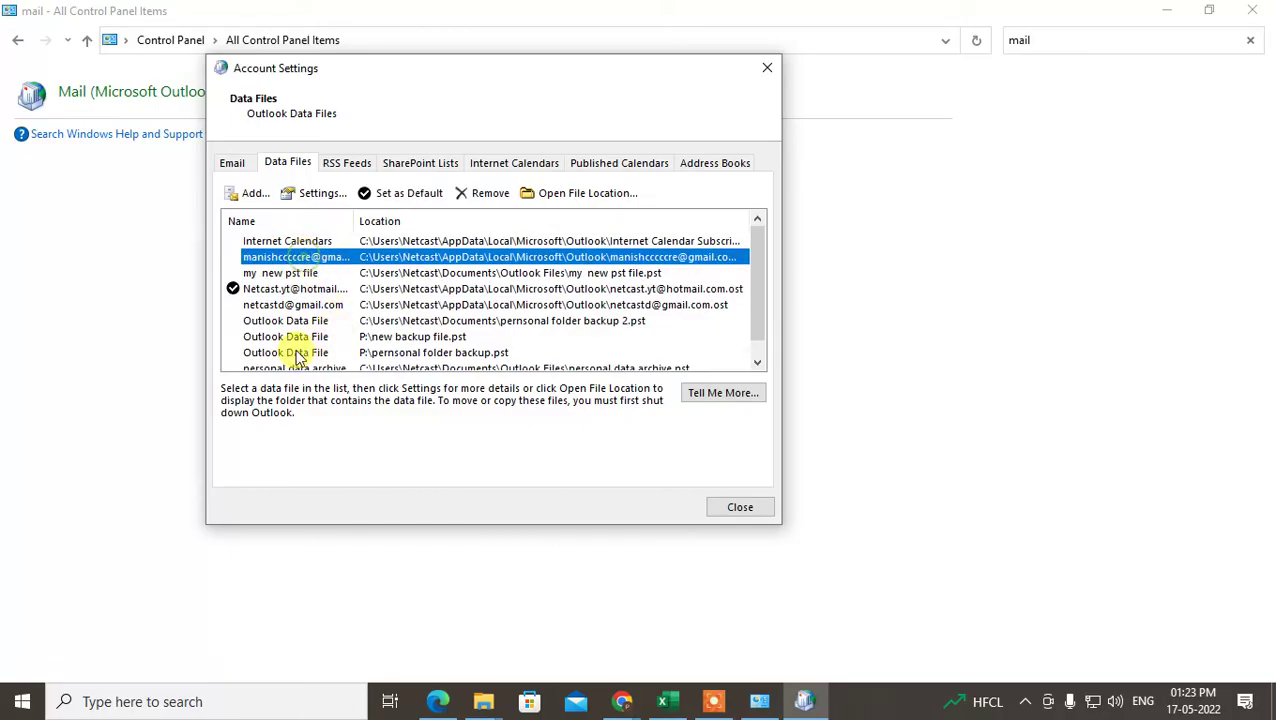
click(300, 289)
click(316, 305)
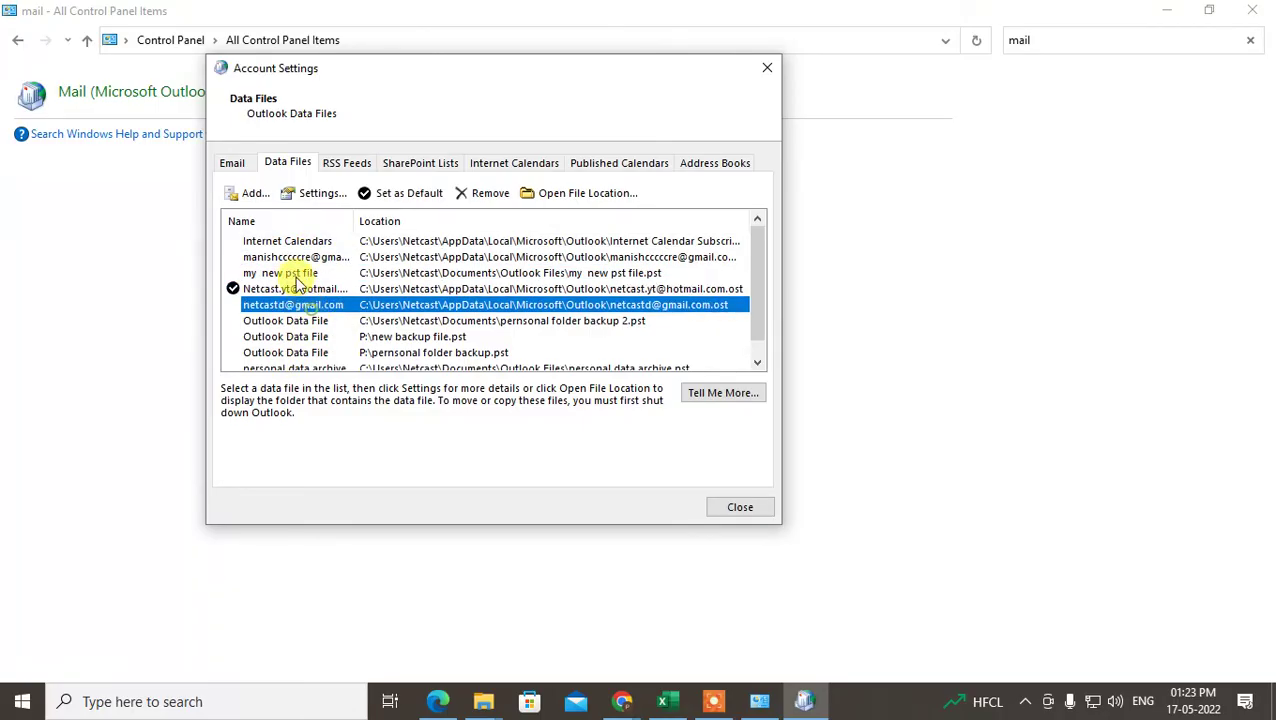
click(290, 258)
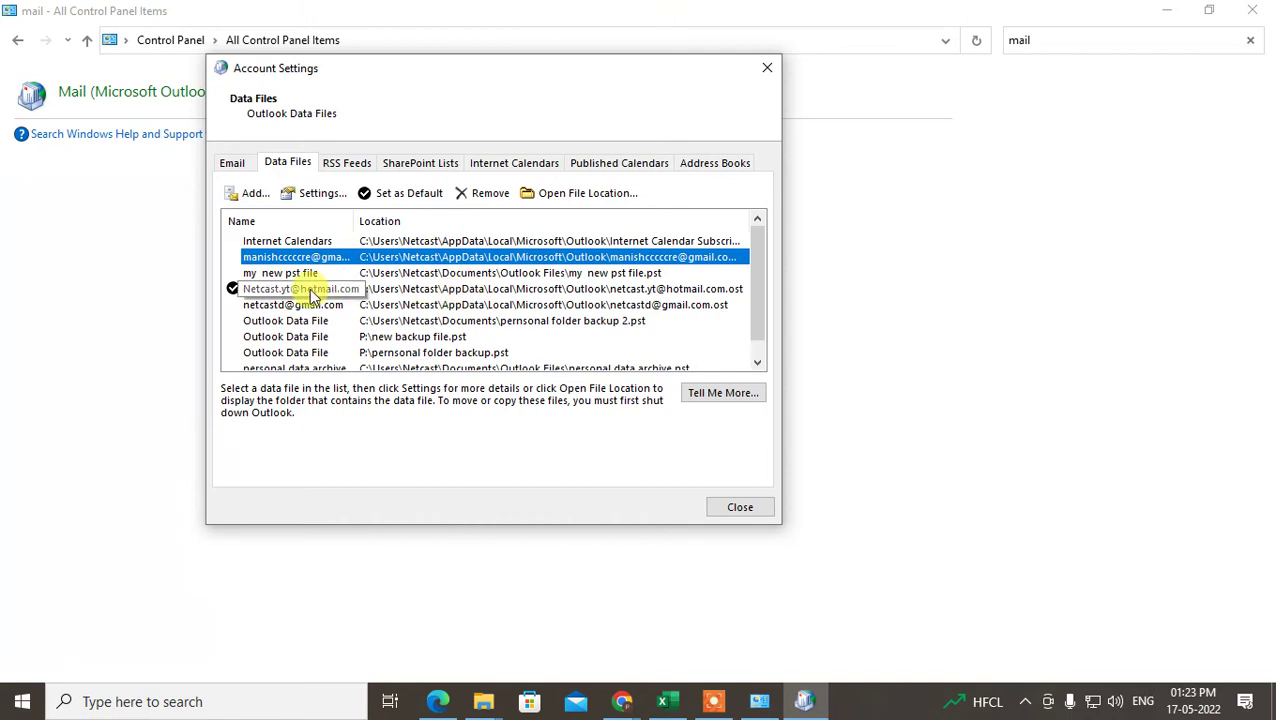
Open the folder containing the default Hotmail data file, examine the file there, and minimise the folder window
click(308, 290)
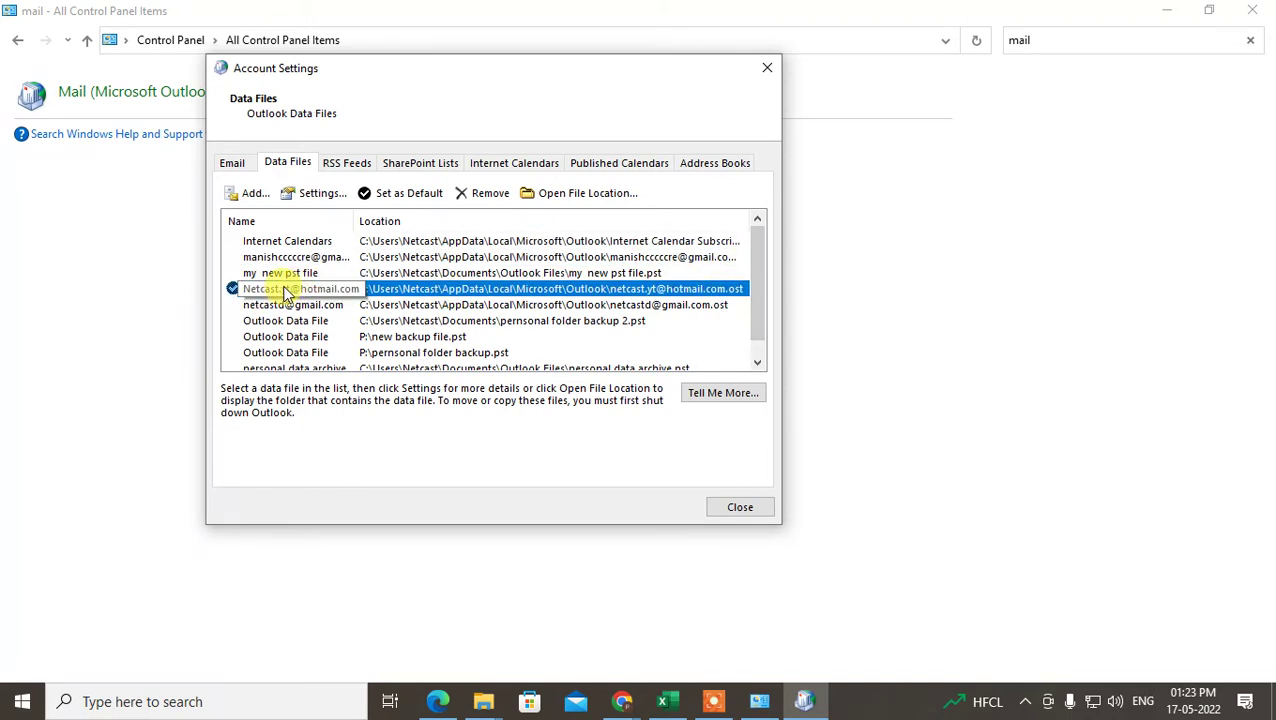
click(590, 193)
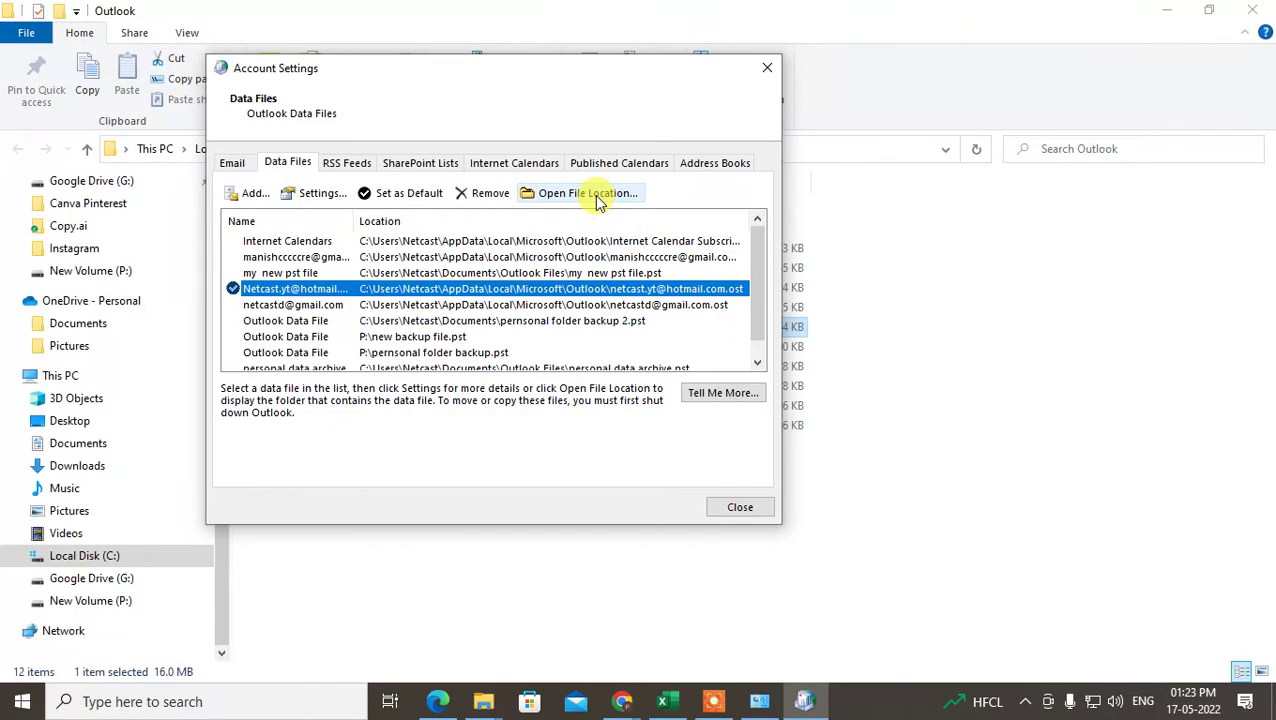
click(918, 60)
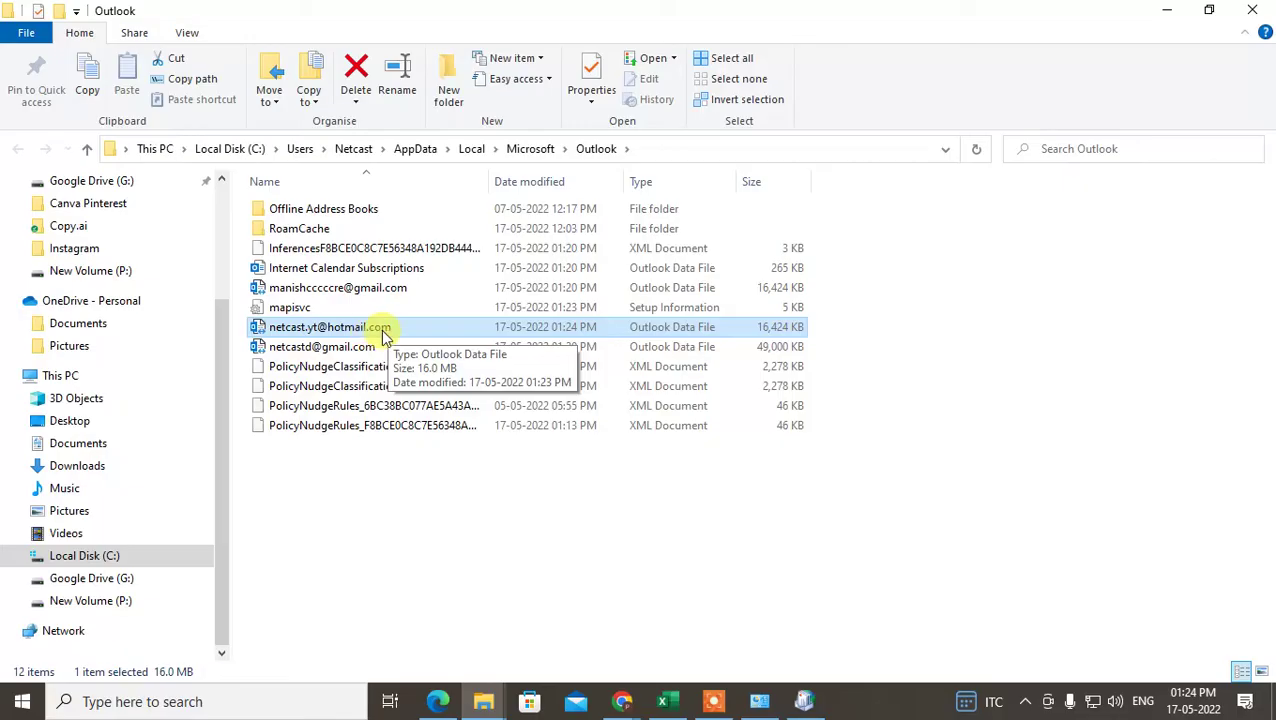
click(1175, 14)
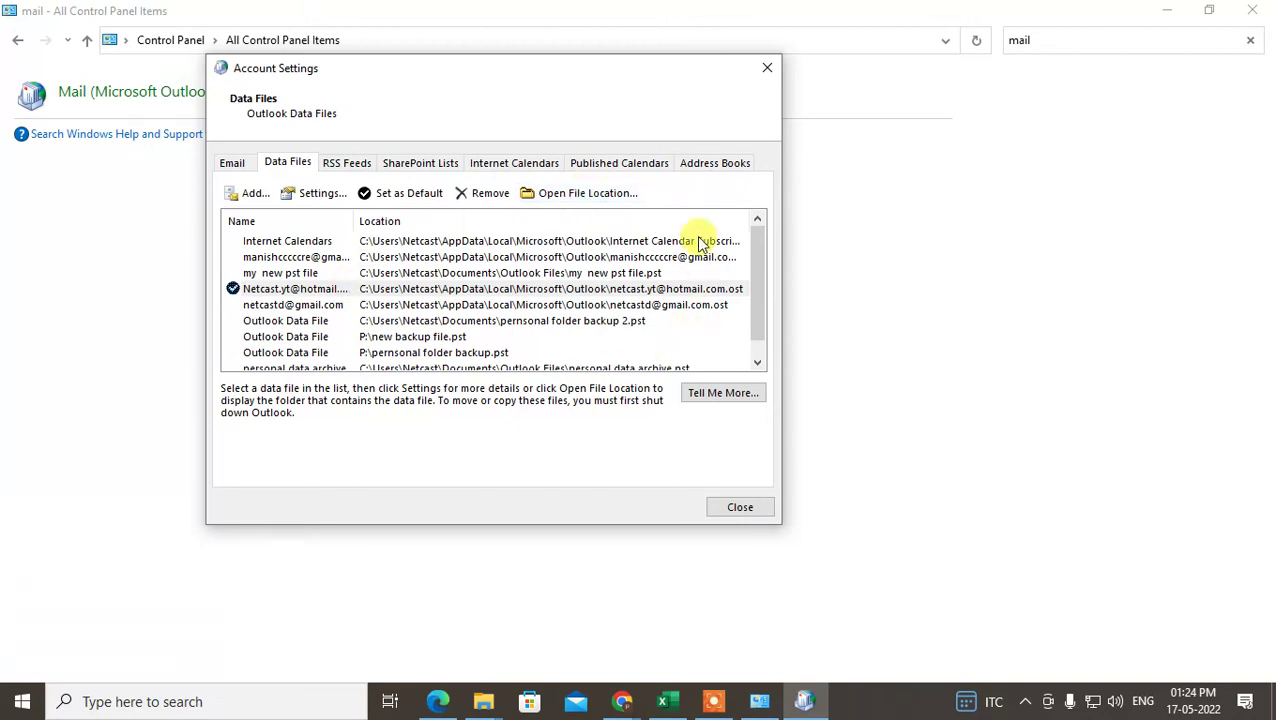
Revisit the default data file's folder from the account settings, bring it to the front, and minimise it again
key(super)
click(634, 97)
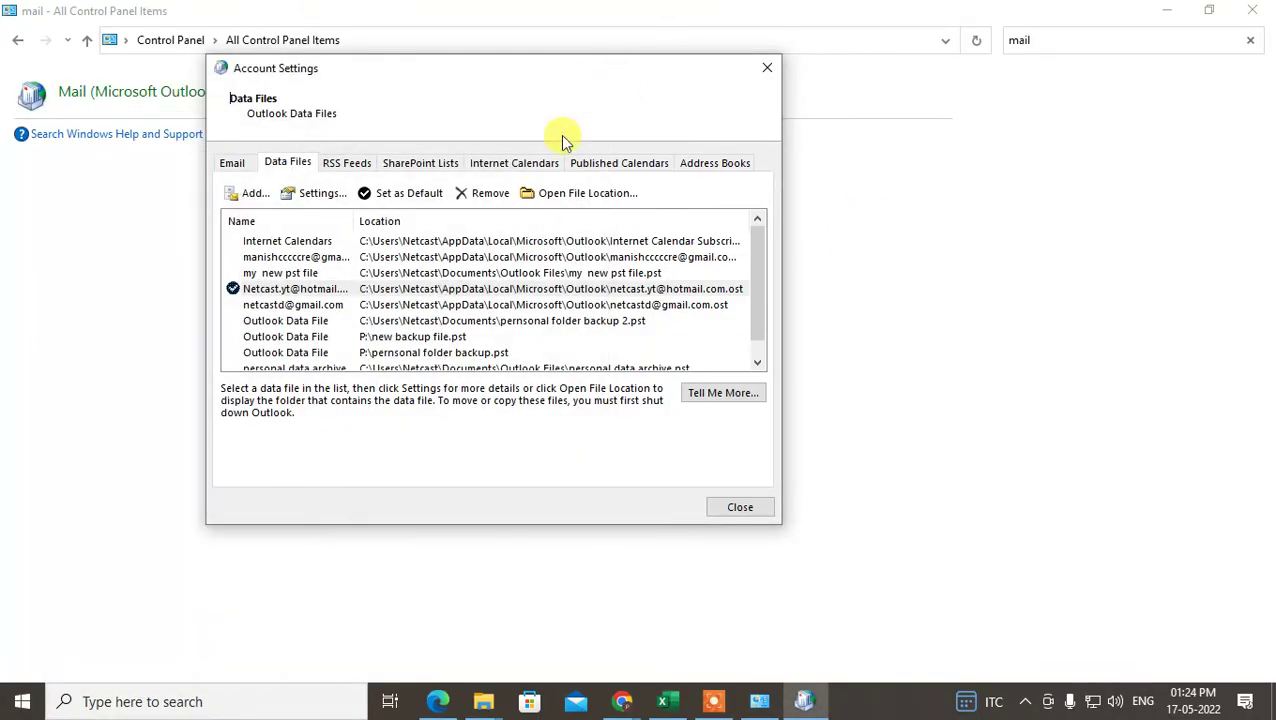
click(603, 196)
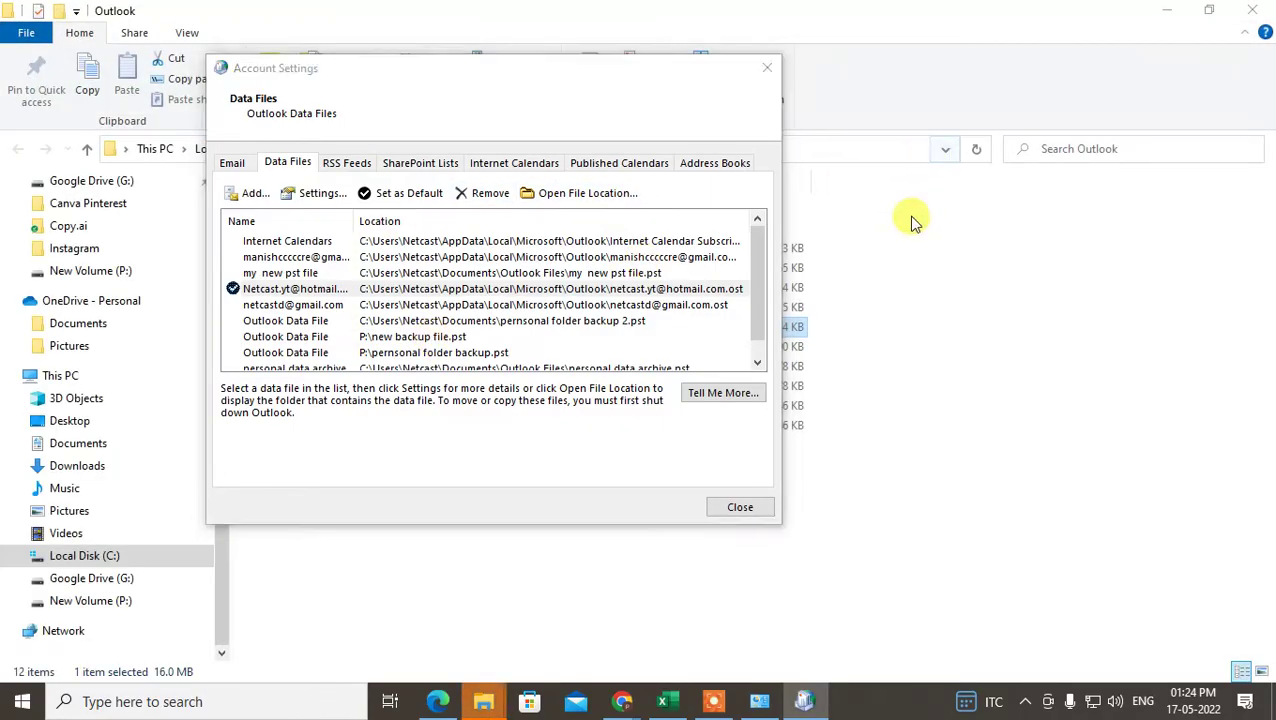
click(906, 219)
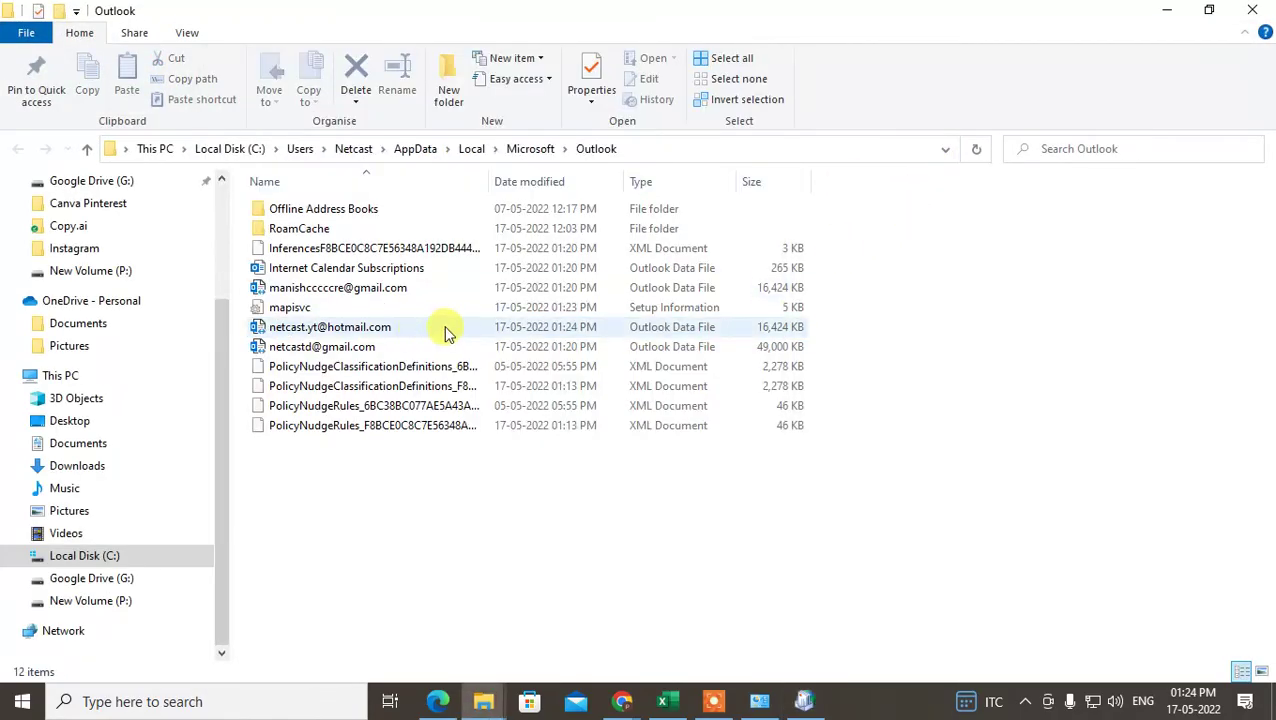
click(1170, 10)
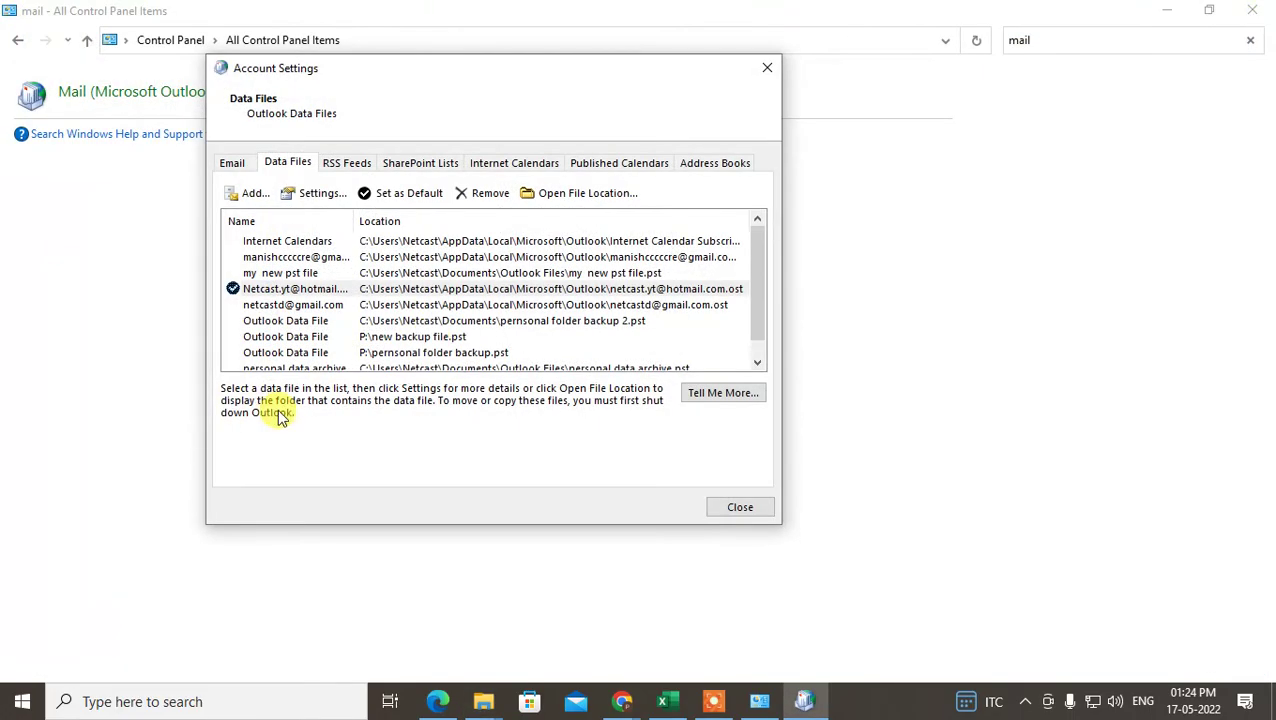
Review the email accounts and the data files list once more, closing each to return to the mail setup
click(767, 67)
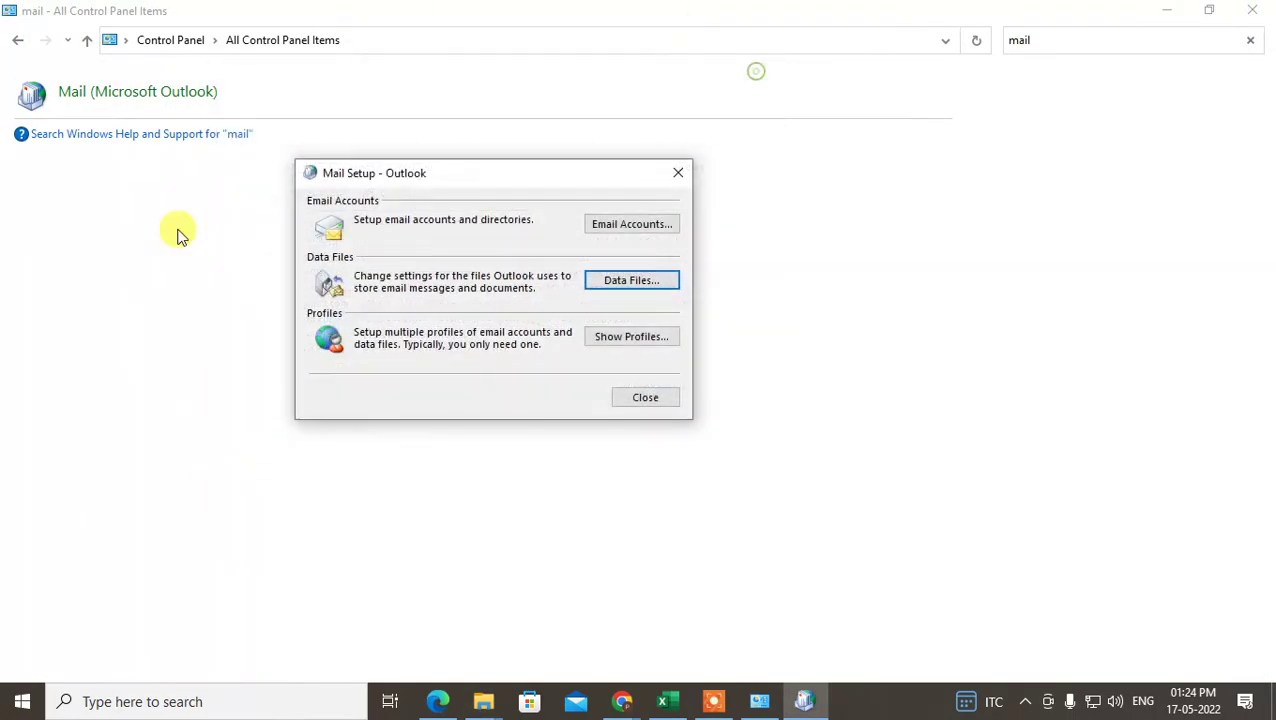
click(609, 224)
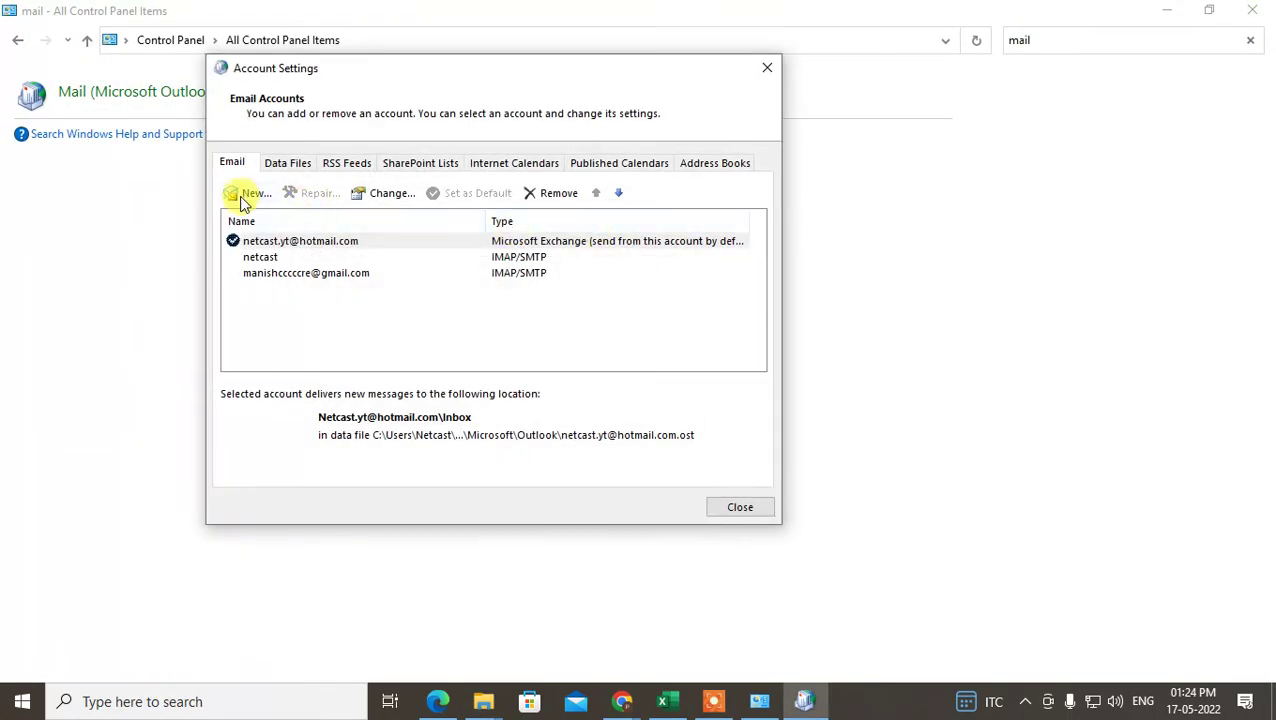
click(767, 69)
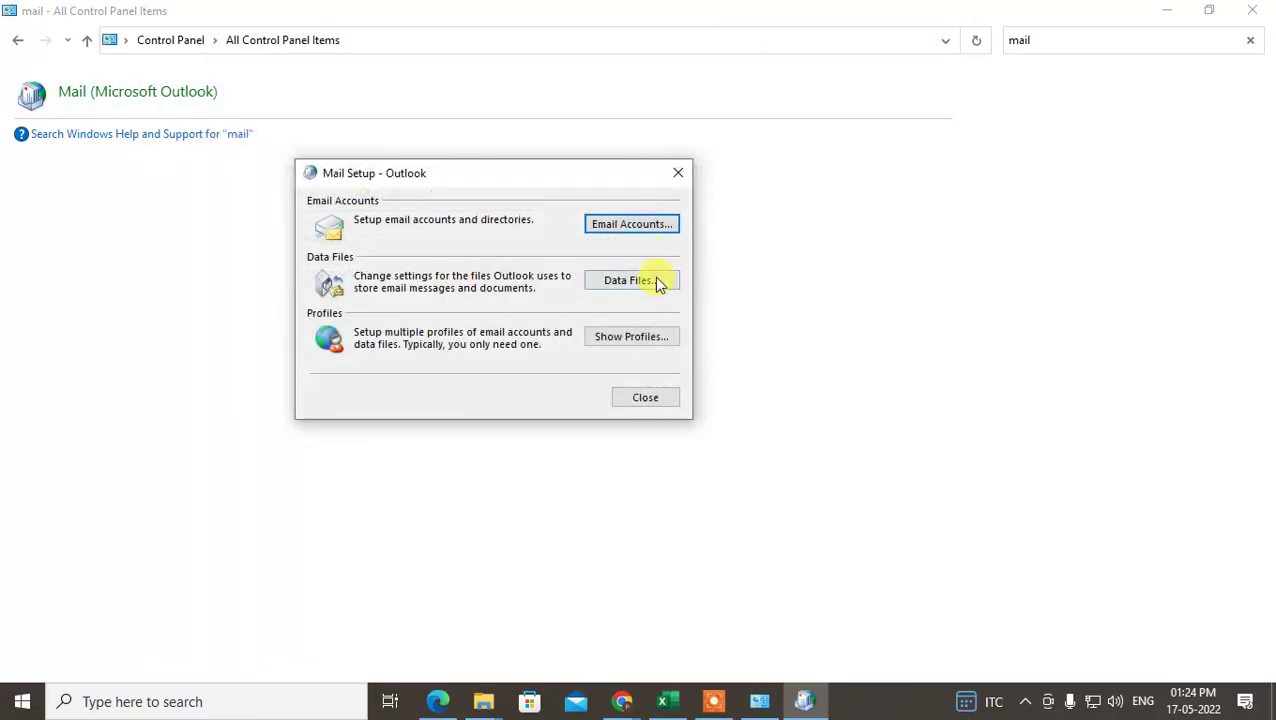
click(635, 279)
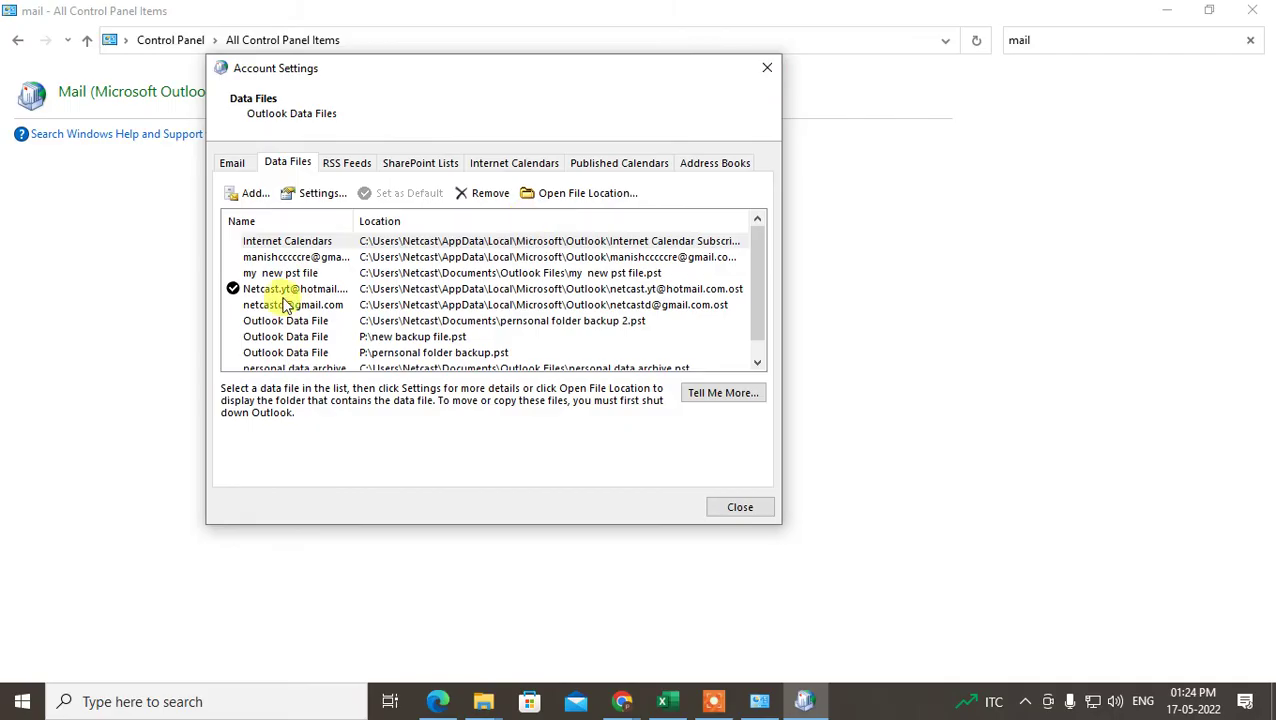
click(767, 67)
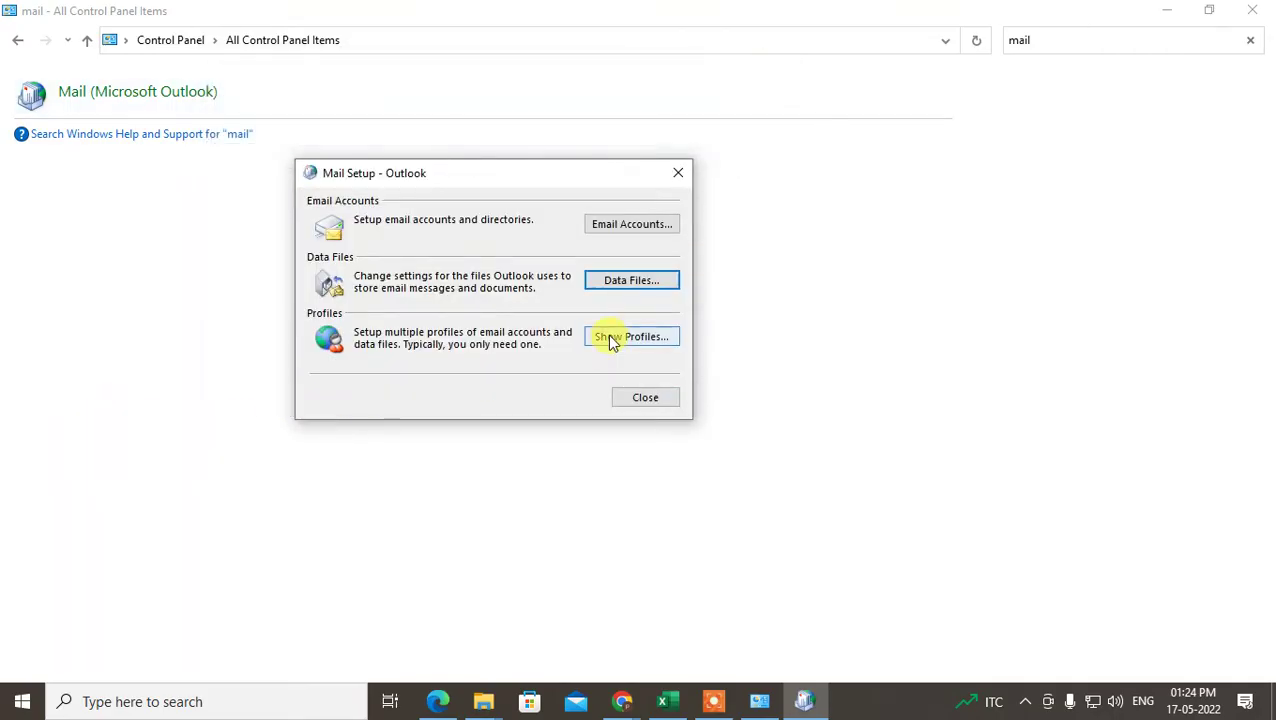
Show the mail profiles and choose Outlook as the profile always used when starting Microsoft Outlook
click(610, 338)
click(230, 418)
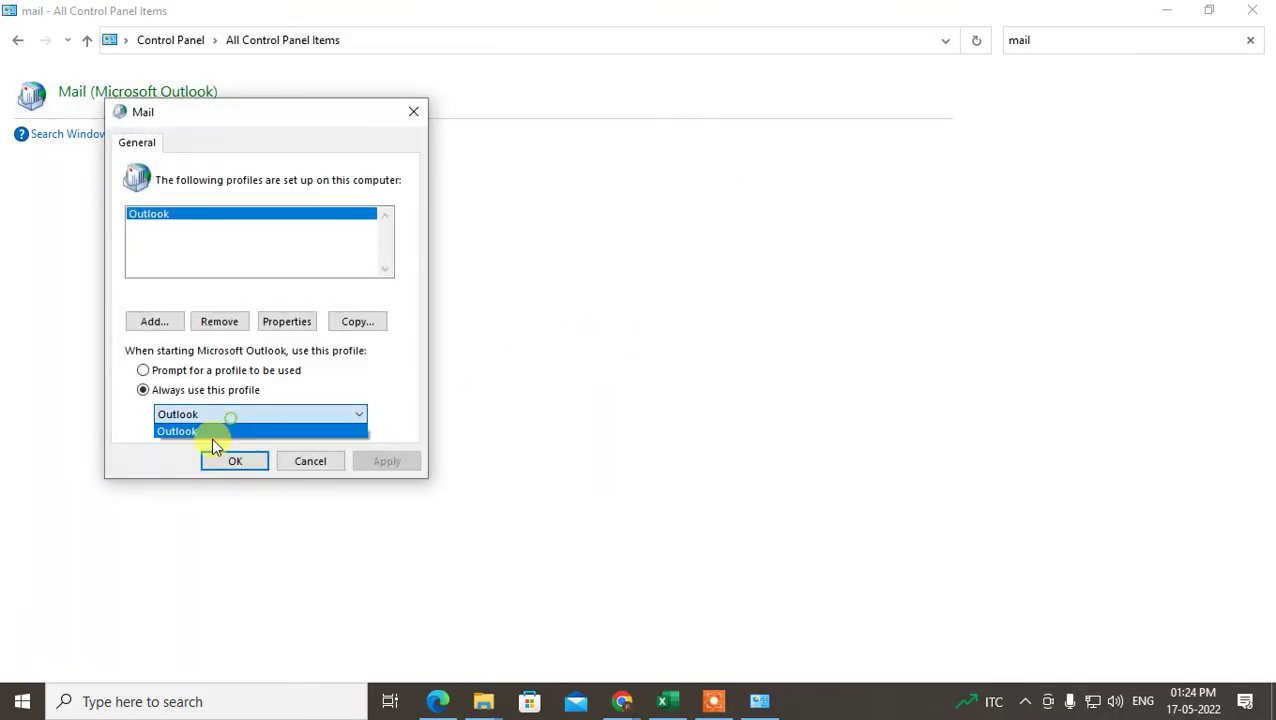
click(180, 432)
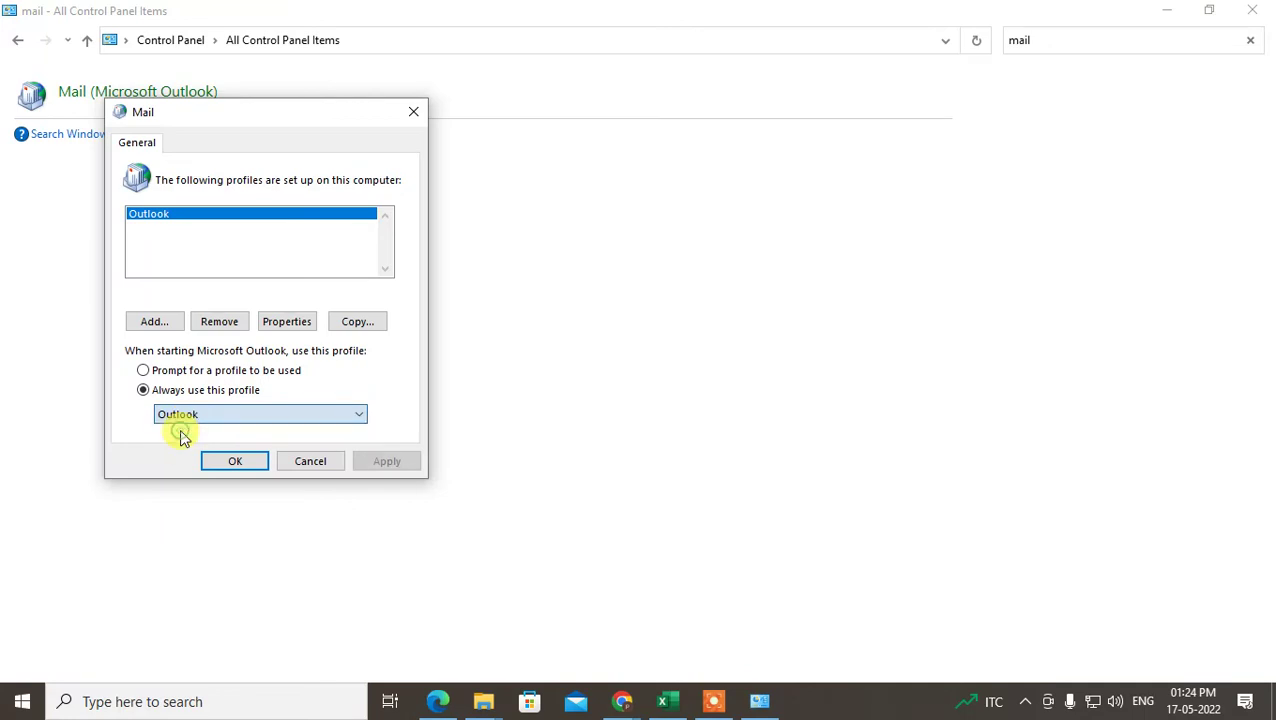